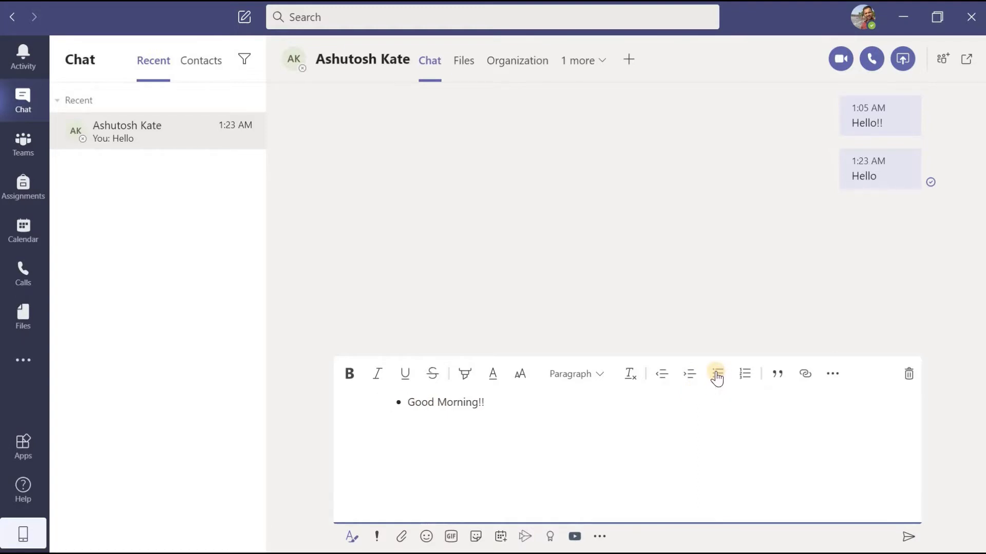
Turn the draft line into a numbered list item formatted as a quote
{"action": "left_click", "coordinate": [747, 378]}
{"action": "left_click", "coordinate": [776, 380]}
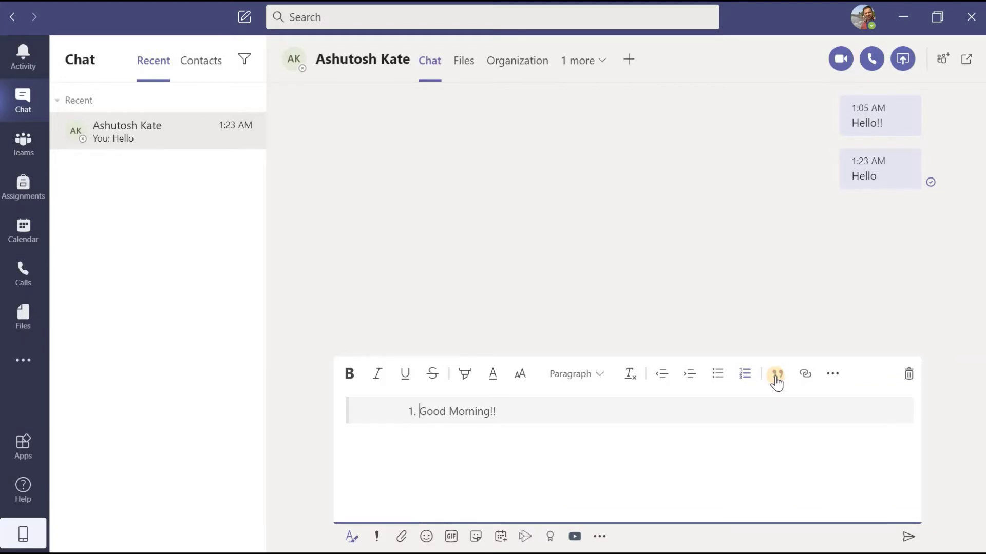
{"action": "left_click", "coordinate": [555, 409]}
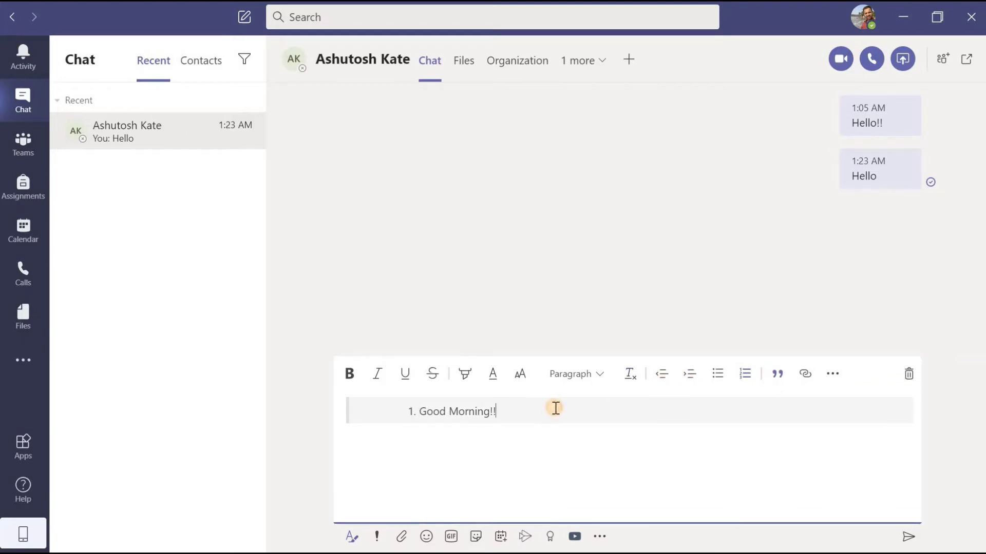
{"action": "left_click", "coordinate": [808, 379]}
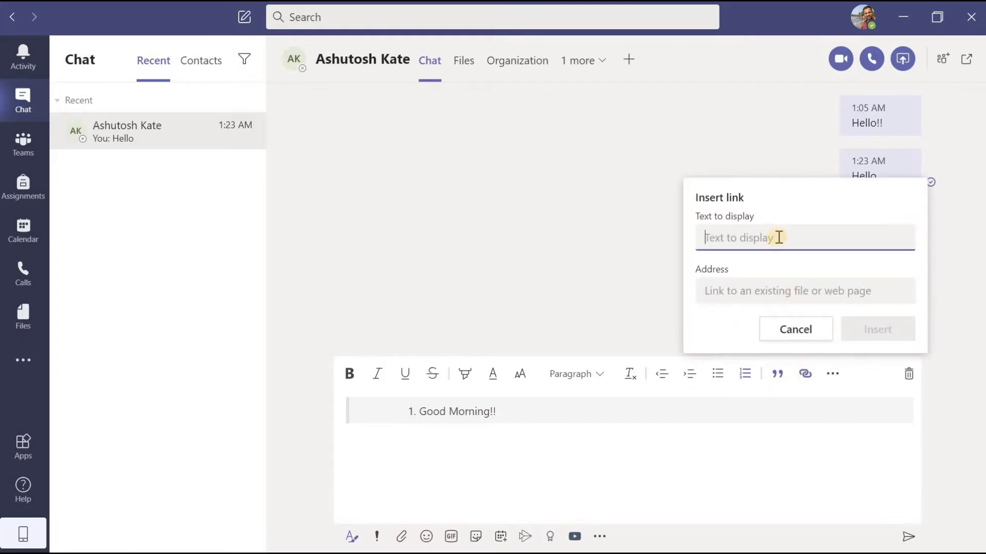
{"action": "type", "text": "Good Morning"}
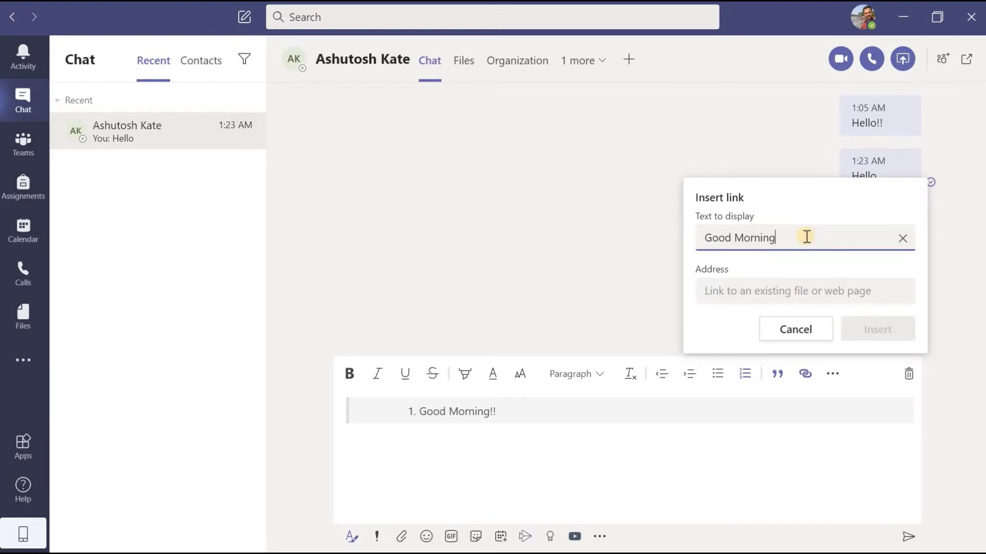
{"action": "left_click", "coordinate": [787, 284]}
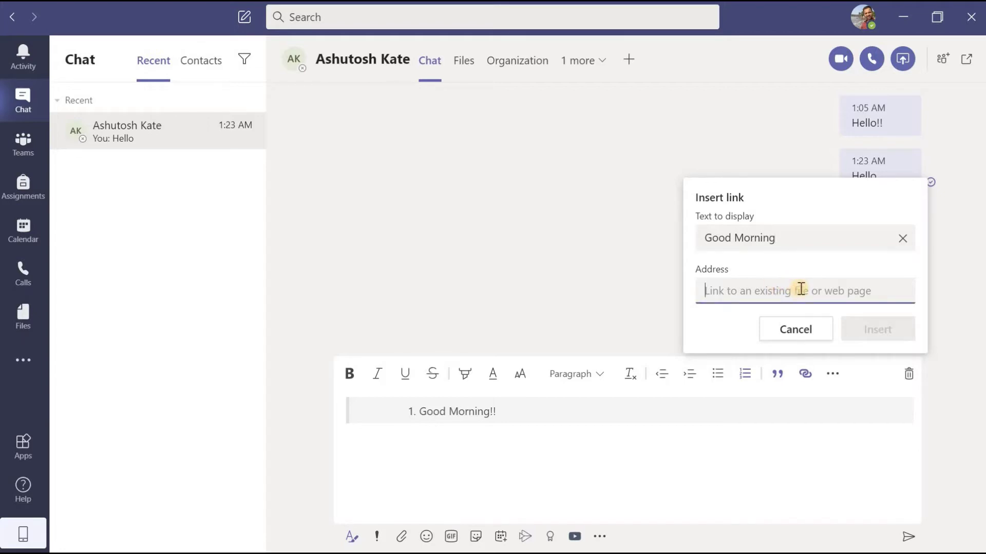
{"action": "type", "text": "www.googlecom"}
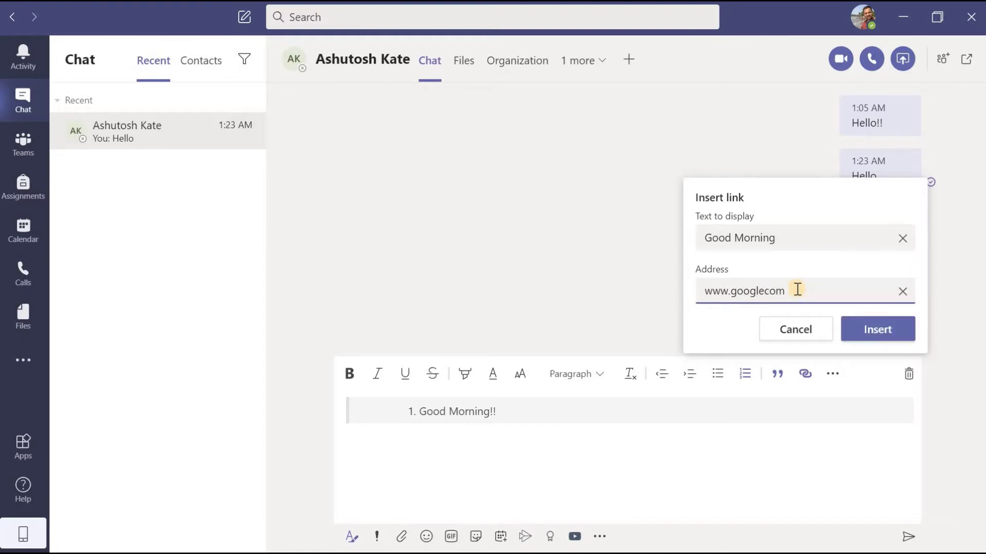
{"action": "left_click", "coordinate": [765, 291]}
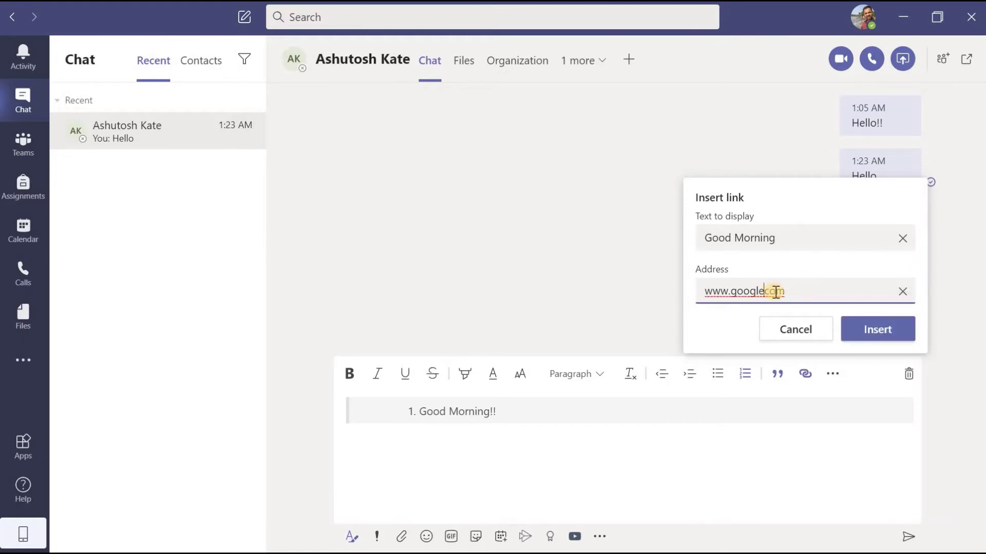
{"action": "type", "text": "."}
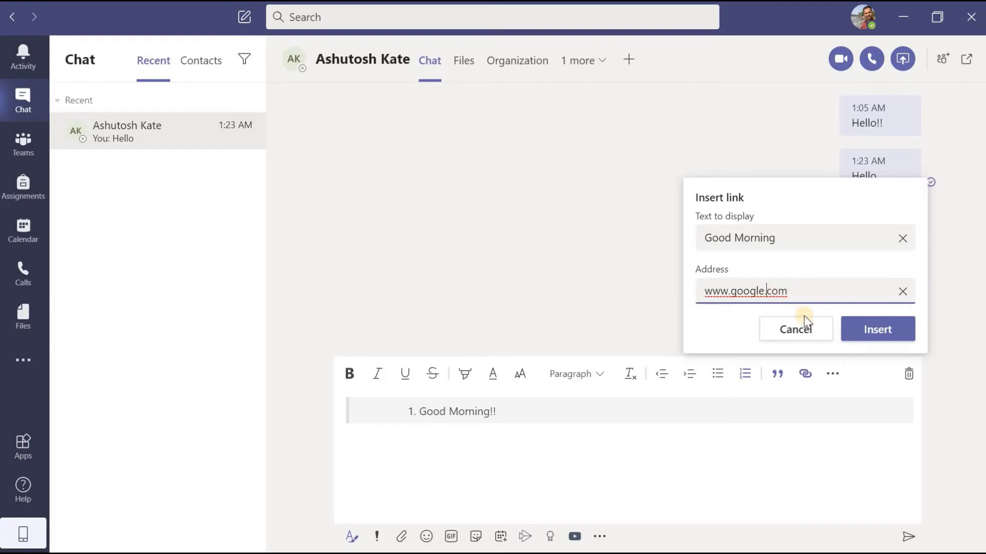
{"action": "left_click", "coordinate": [897, 330]}
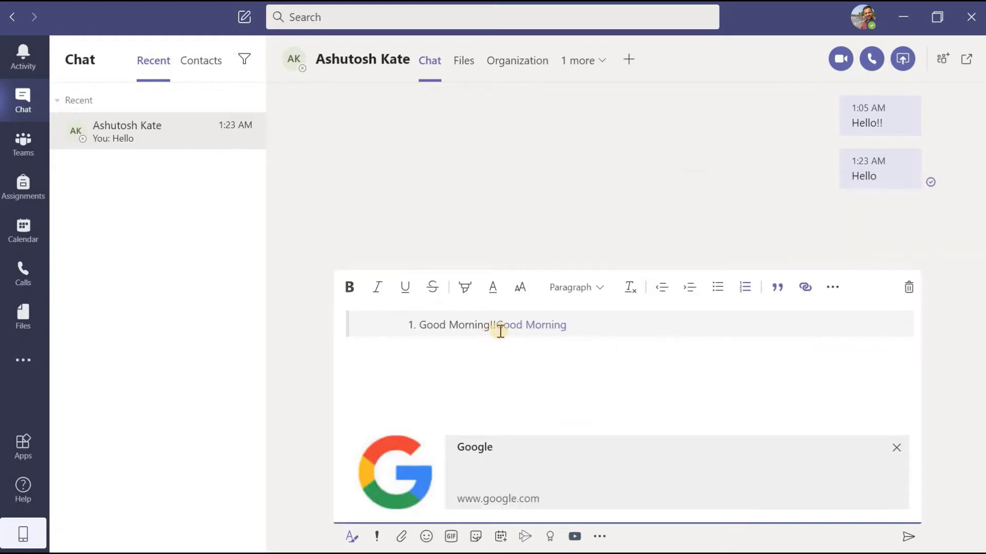
{"action": "left_click_drag", "start_coordinate": [499, 326], "coordinate": [573, 333]}
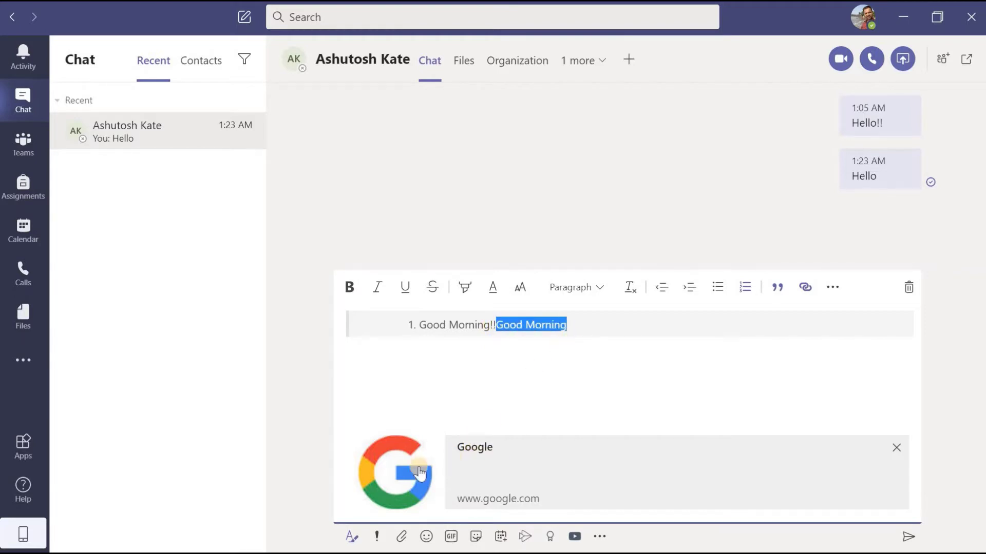
{"action": "left_click", "coordinate": [531, 359]}
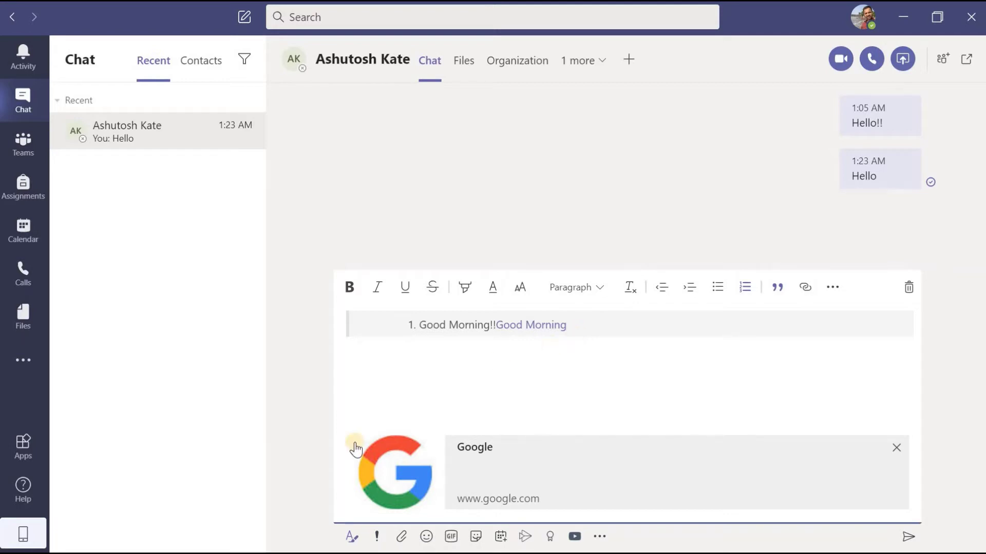
{"action": "left_click", "coordinate": [378, 537]}
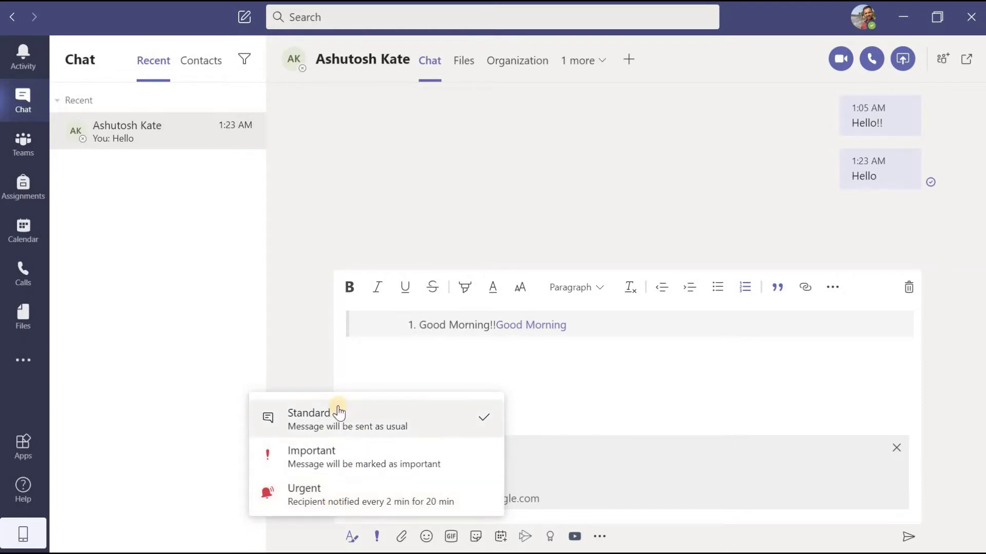
{"action": "left_click", "coordinate": [378, 539]}
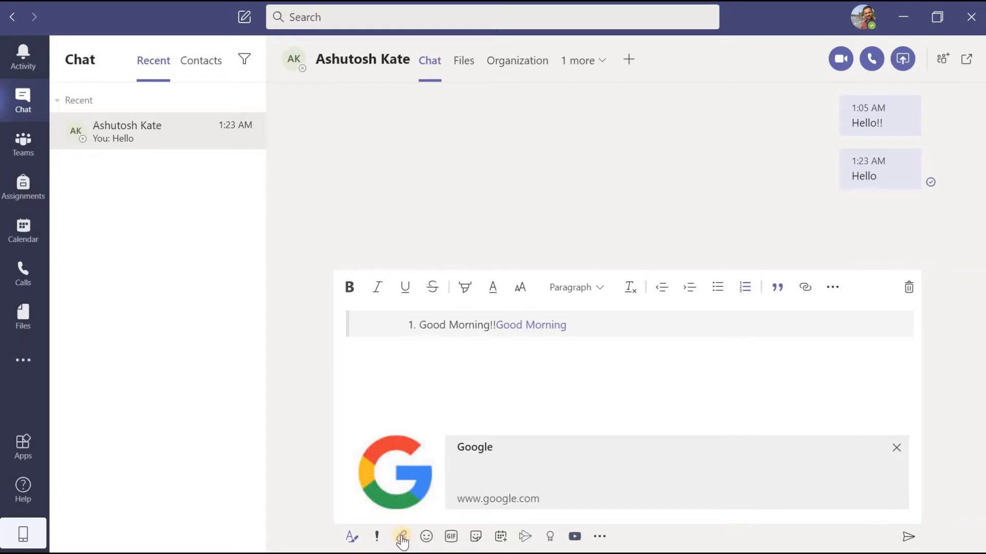
Upload DSG_Photo.jpg from the Desktop as an attachment to the draft
{"action": "left_click", "coordinate": [401, 538]}
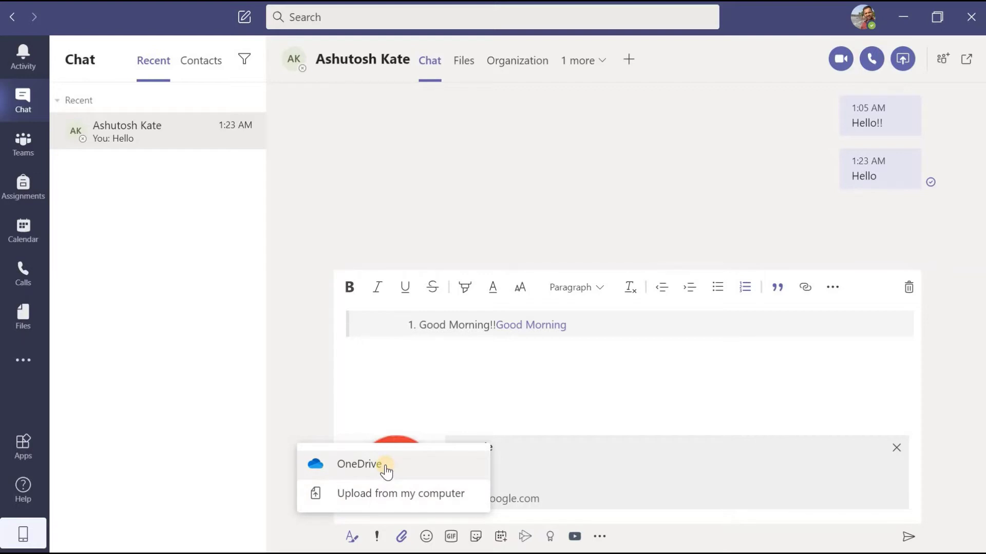
{"action": "left_click", "coordinate": [383, 490]}
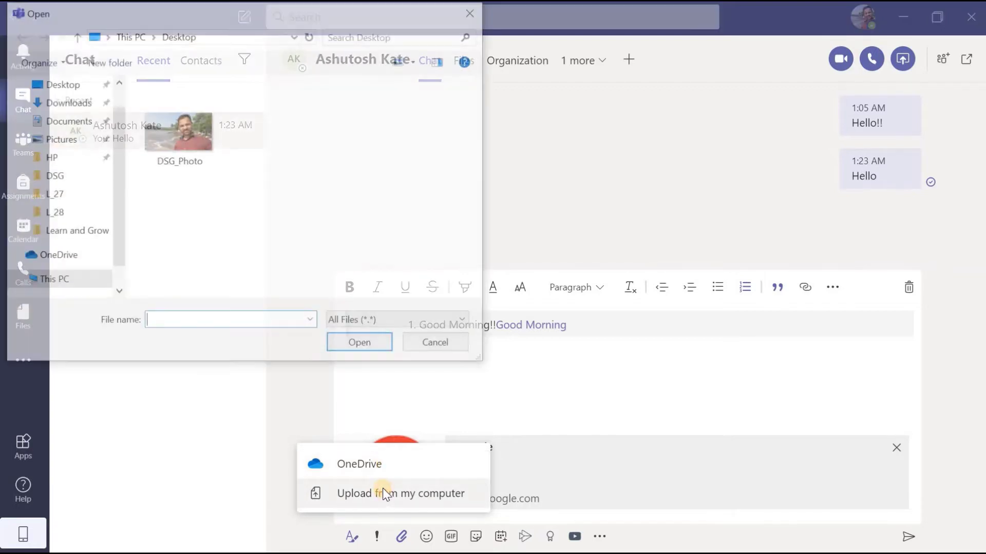
{"action": "left_click", "coordinate": [178, 133]}
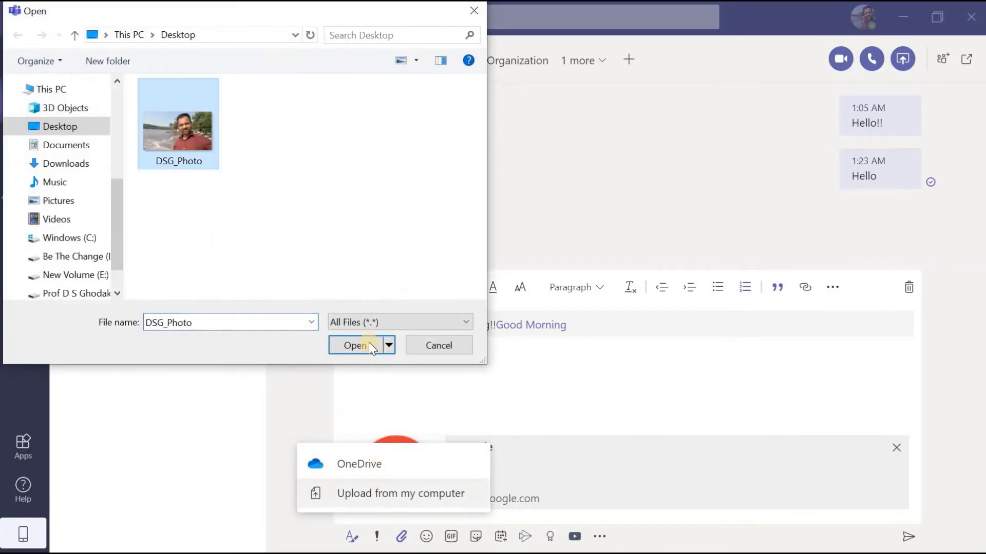
{"action": "left_click", "coordinate": [358, 346]}
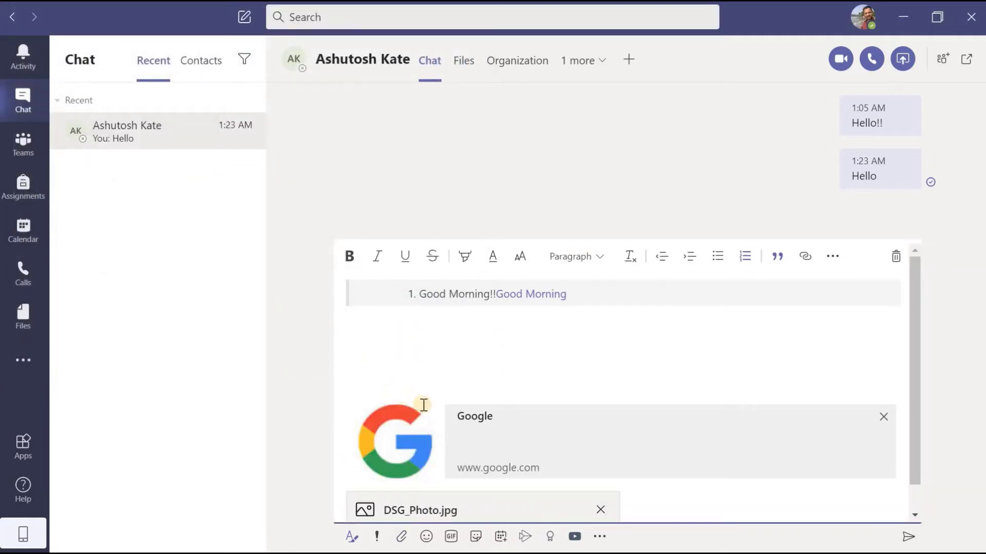
{"action": "scroll", "coordinate": [513, 501], "scroll_direction": "down", "scroll_amount": 1}
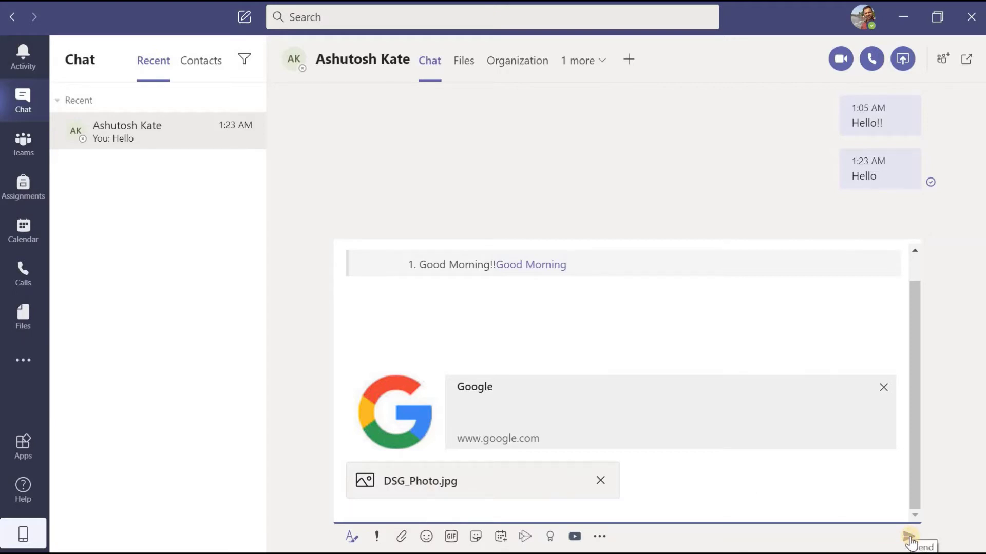
Browse the emoji, GIF and sticker panels and insert the flying robot sticker
{"action": "left_click", "coordinate": [427, 538]}
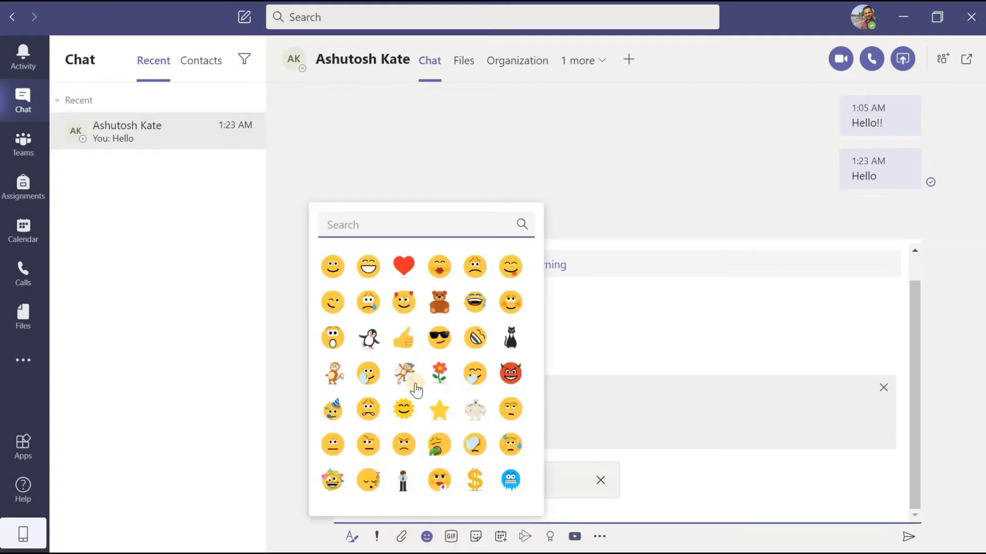
{"action": "scroll", "coordinate": [436, 380], "scroll_direction": "down", "scroll_amount": 8}
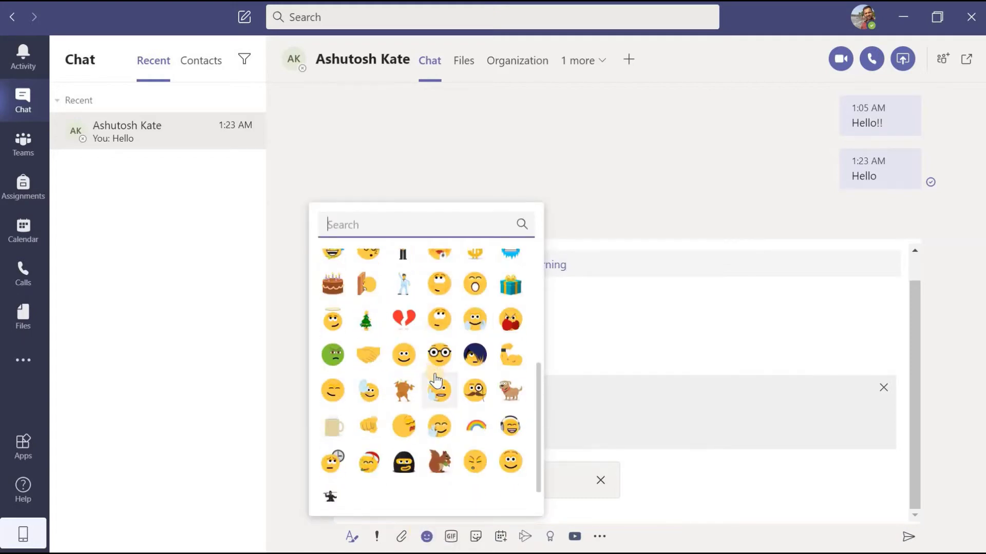
{"action": "scroll", "coordinate": [442, 391], "scroll_direction": "up", "scroll_amount": 8}
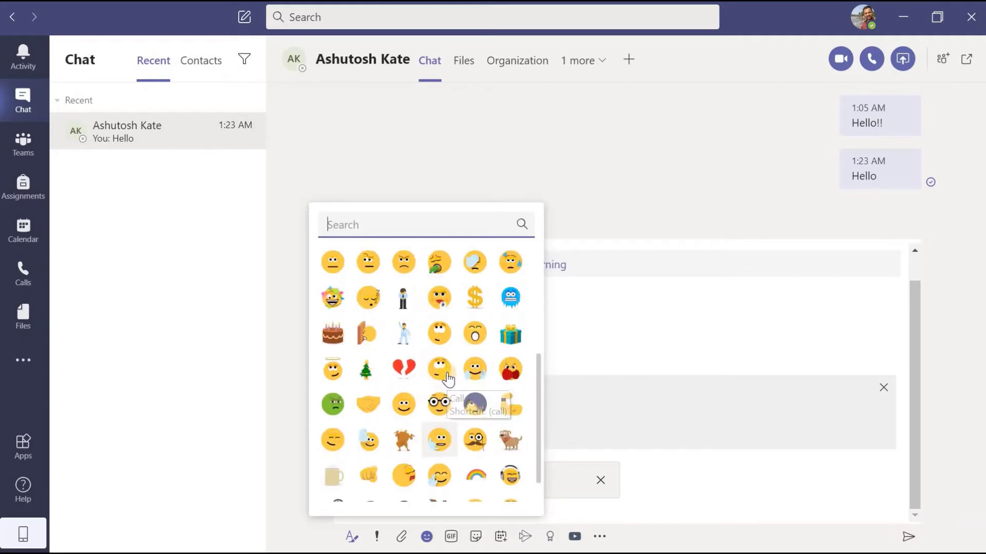
{"action": "left_click", "coordinate": [451, 537]}
{"action": "scroll", "coordinate": [446, 369], "scroll_direction": "down", "scroll_amount": 6}
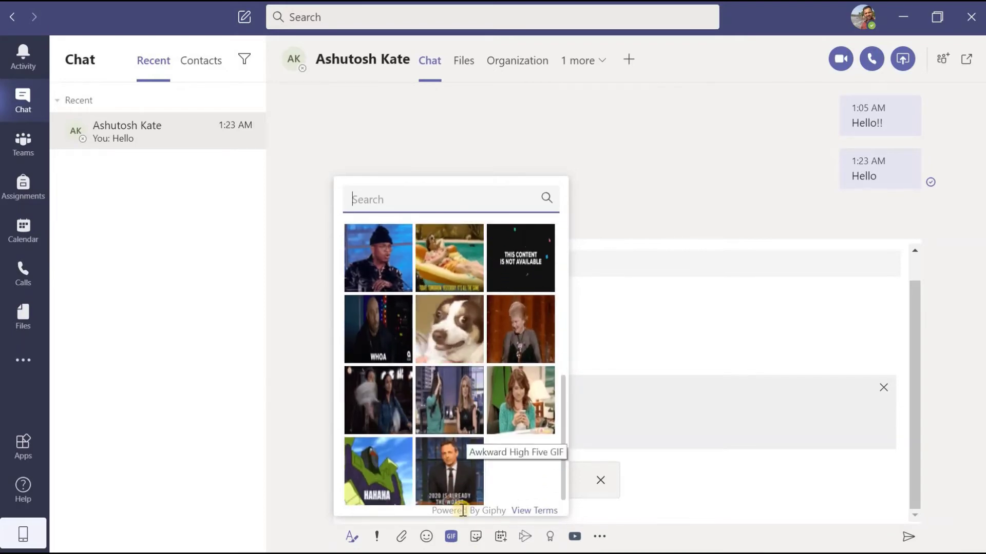
{"action": "left_click", "coordinate": [477, 537]}
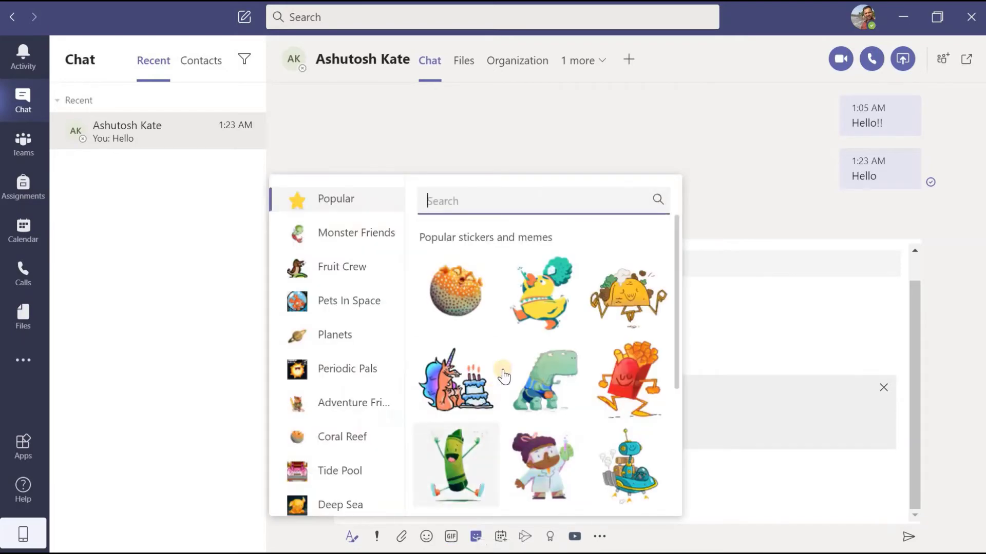
{"action": "scroll", "coordinate": [512, 385], "scroll_direction": "down", "scroll_amount": 3}
{"action": "scroll", "coordinate": [511, 385], "scroll_direction": "down", "scroll_amount": 1}
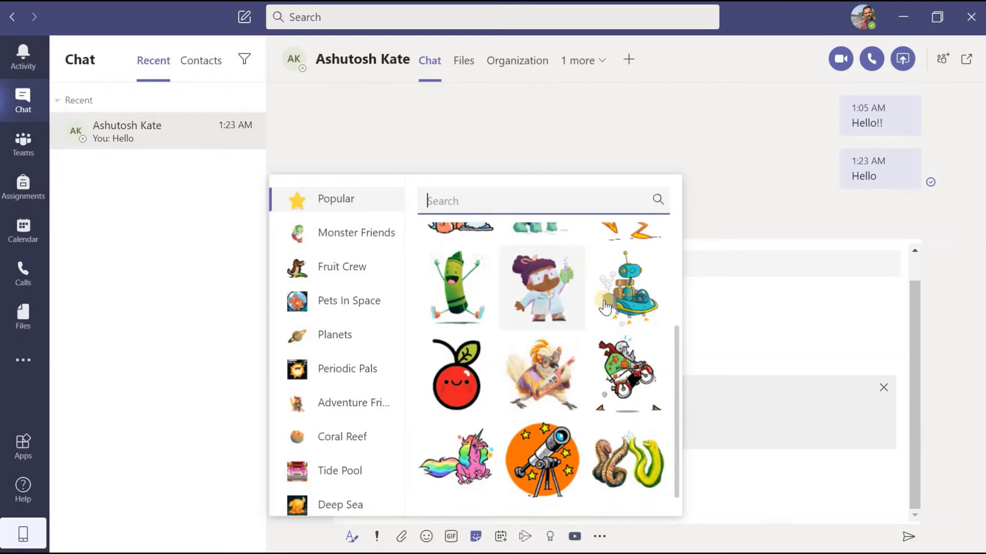
{"action": "scroll", "coordinate": [351, 354], "scroll_direction": "down", "scroll_amount": 5}
{"action": "scroll", "coordinate": [349, 364], "scroll_direction": "down", "scroll_amount": 7}
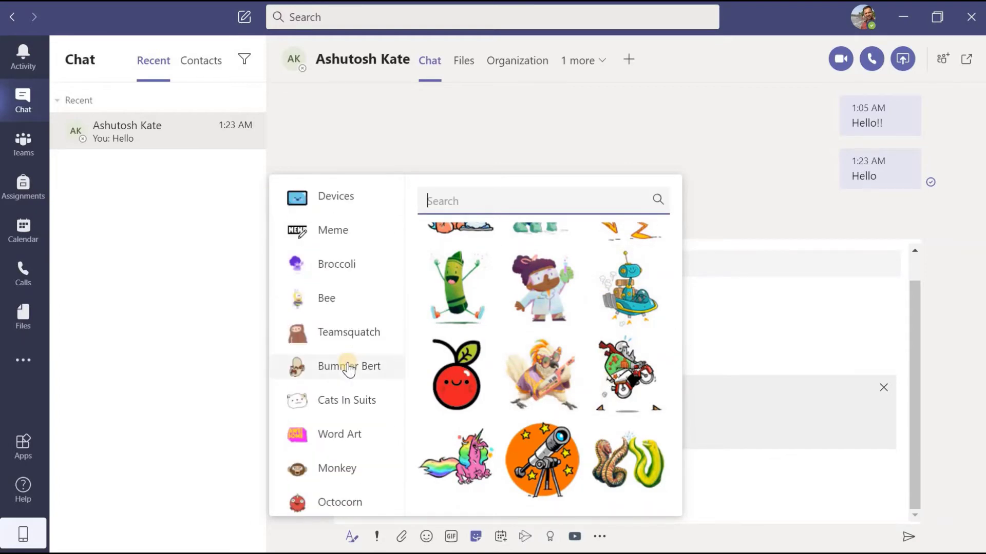
{"action": "left_click", "coordinate": [626, 323]}
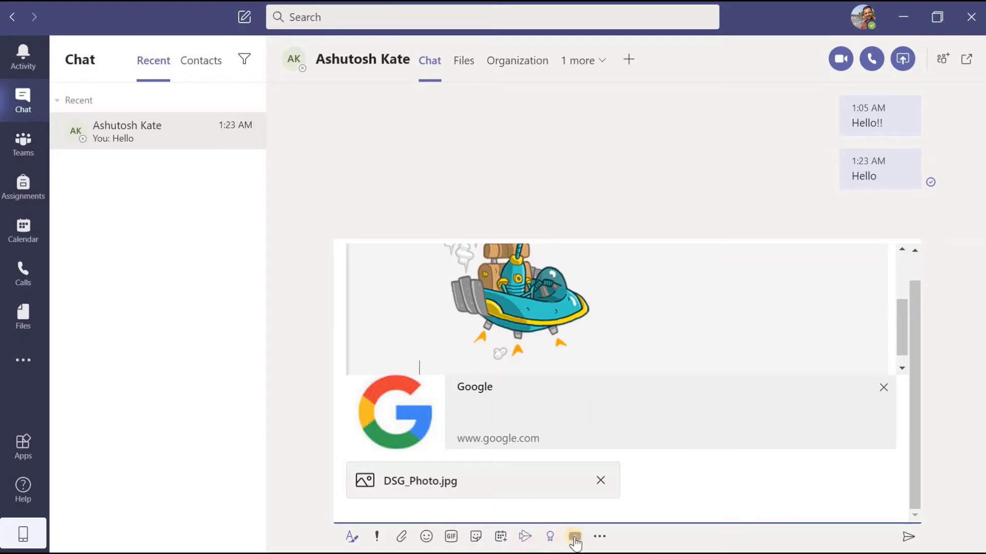
Search the YouTube app for 'microsoft teams tu' and embed the Microsoft Teams Tutorial video
{"action": "left_click", "coordinate": [600, 539]}
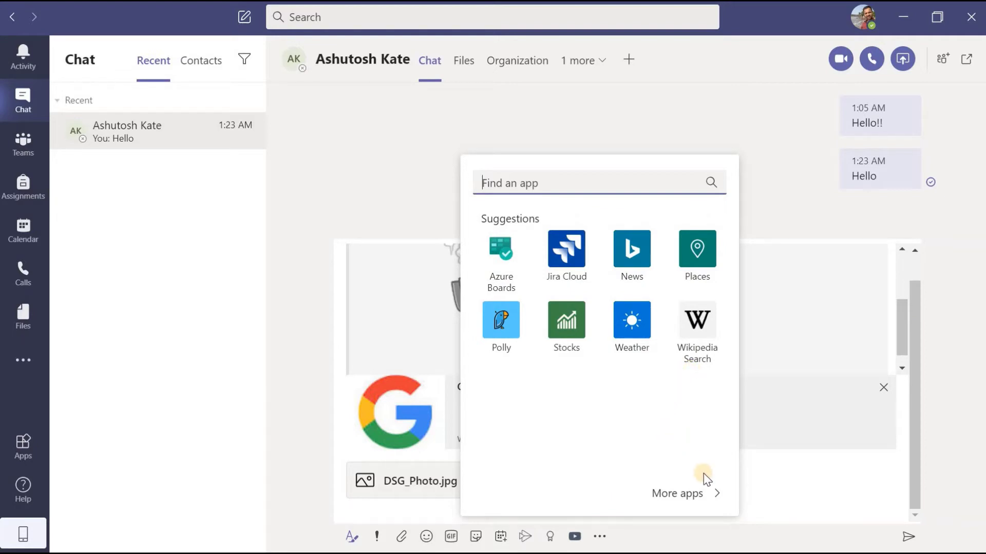
{"action": "left_click", "coordinate": [656, 495]}
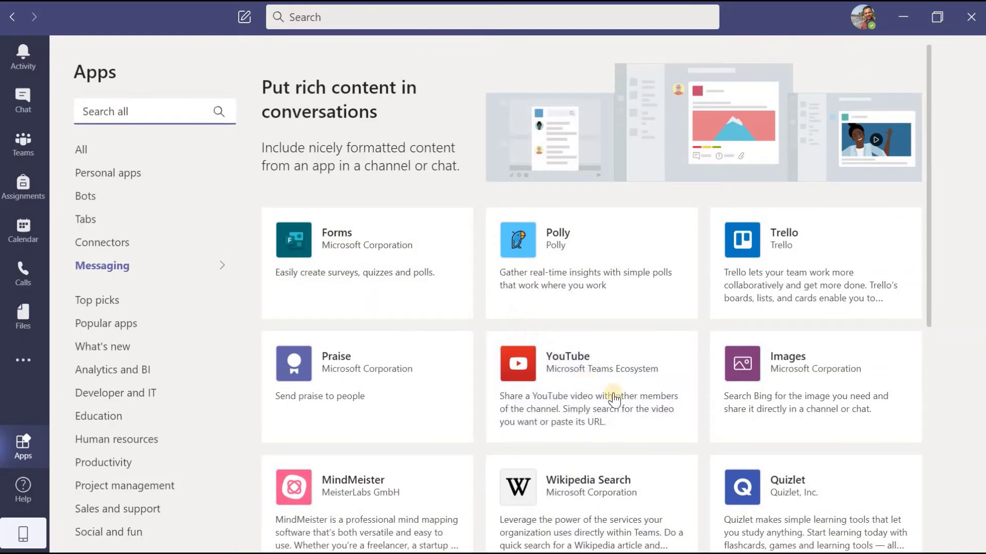
{"action": "left_click", "coordinate": [588, 394]}
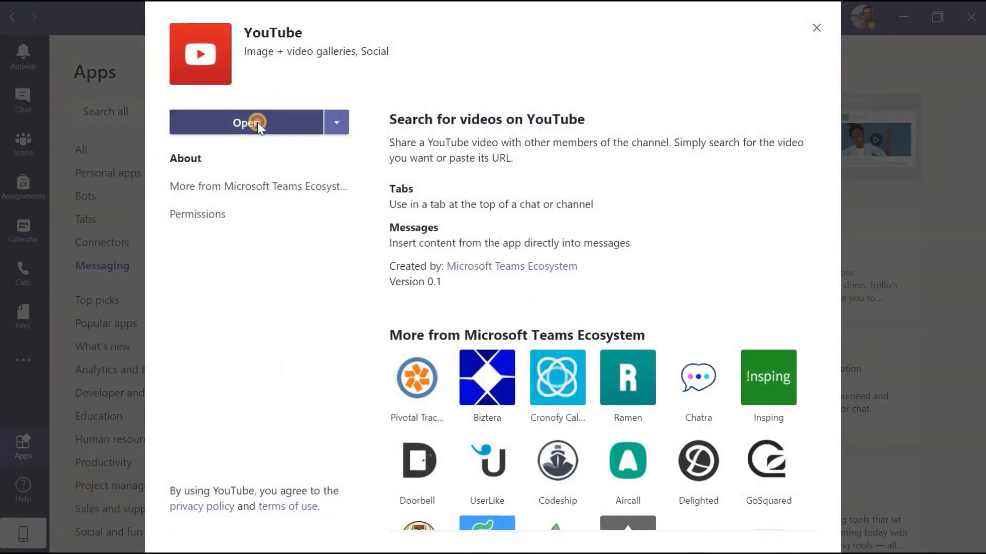
{"action": "left_click", "coordinate": [258, 122]}
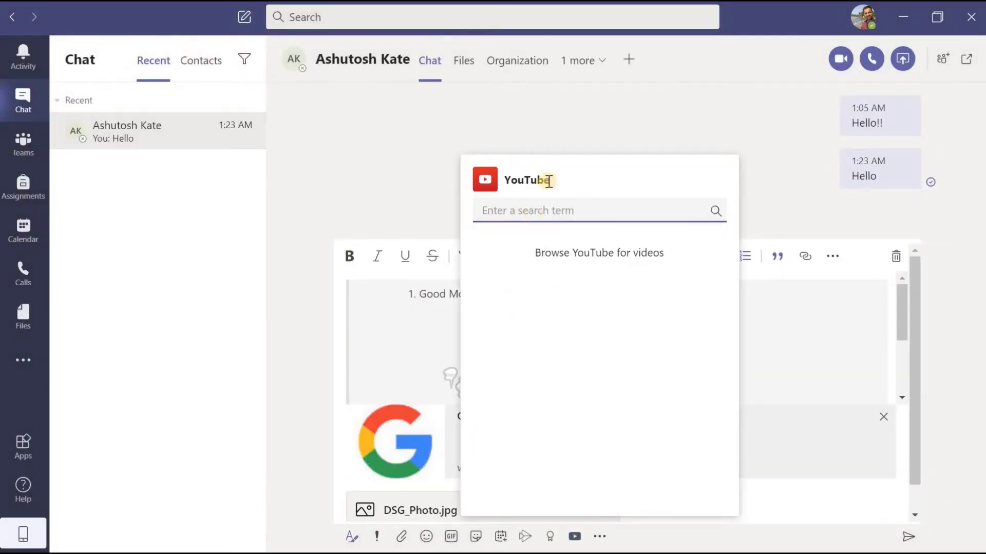
{"action": "type", "text": "mi"}
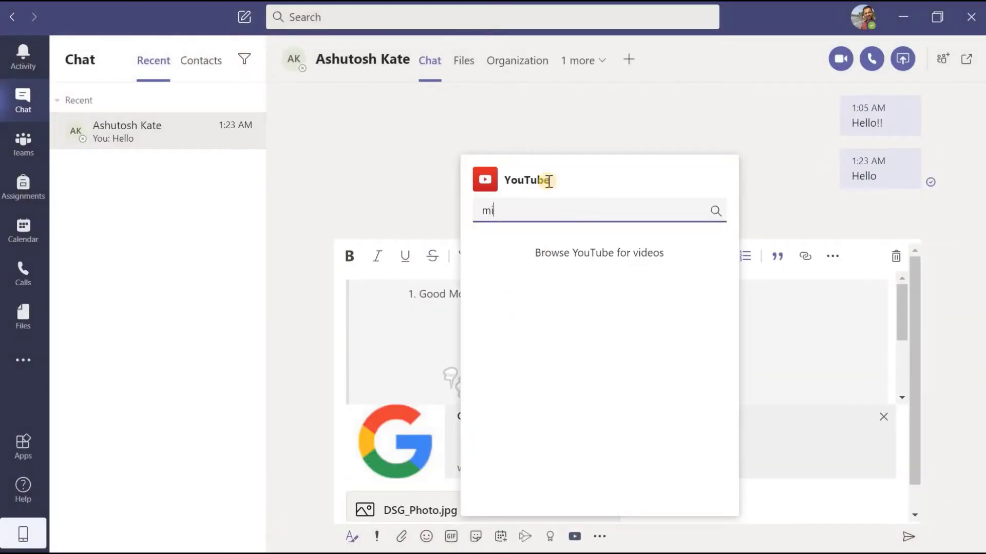
{"action": "type", "text": "crosof"}
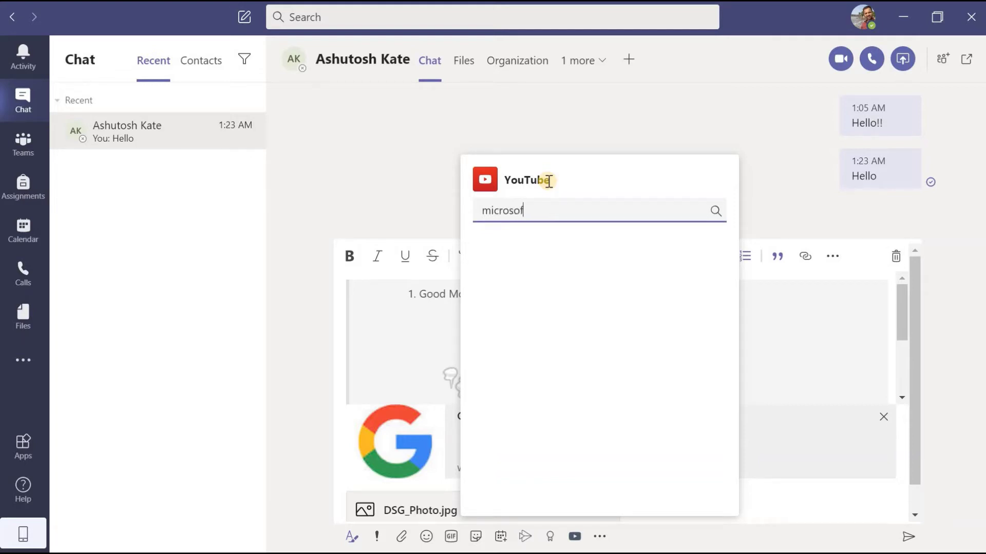
{"action": "type", "text": "t teams tu"}
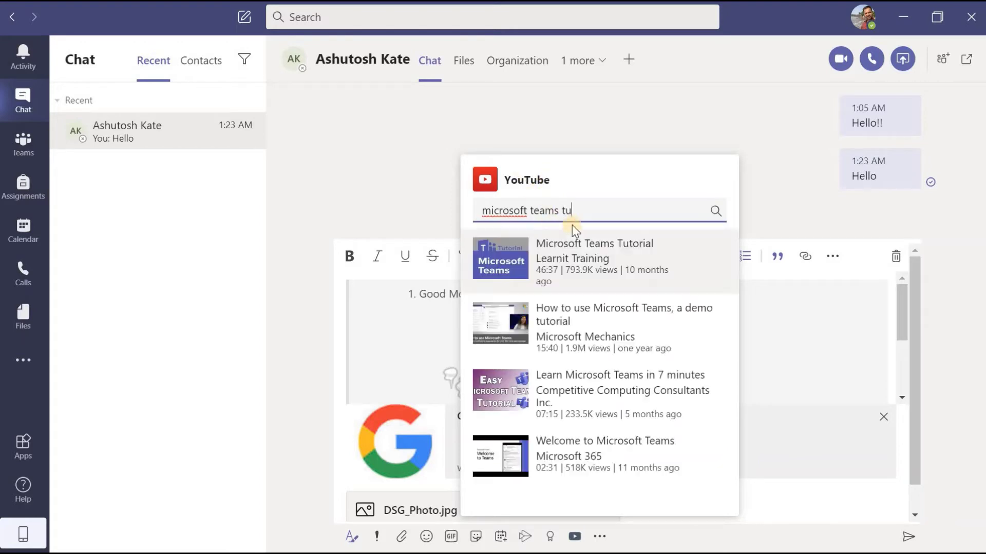
{"action": "left_click", "coordinate": [570, 248]}
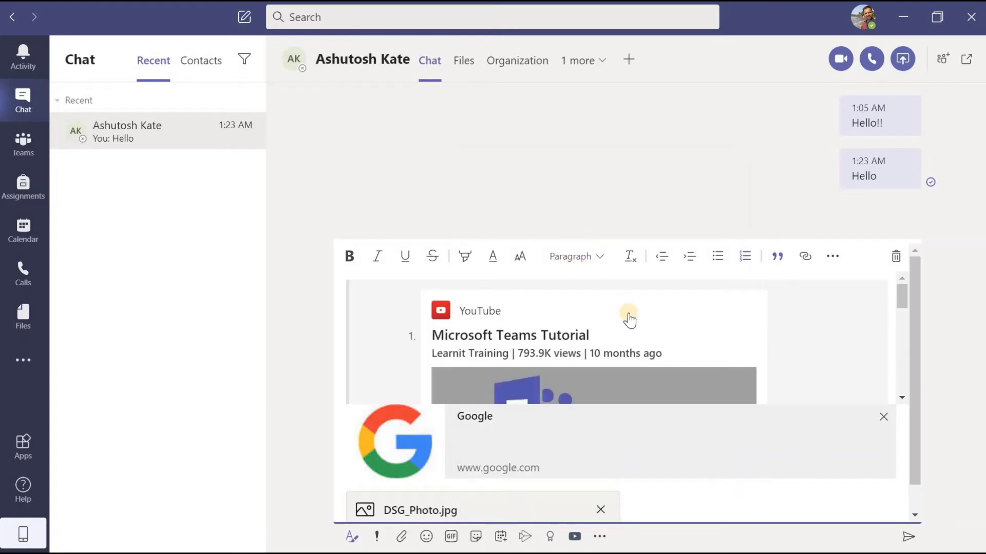
{"action": "scroll", "coordinate": [624, 333], "scroll_direction": "down", "scroll_amount": 2}
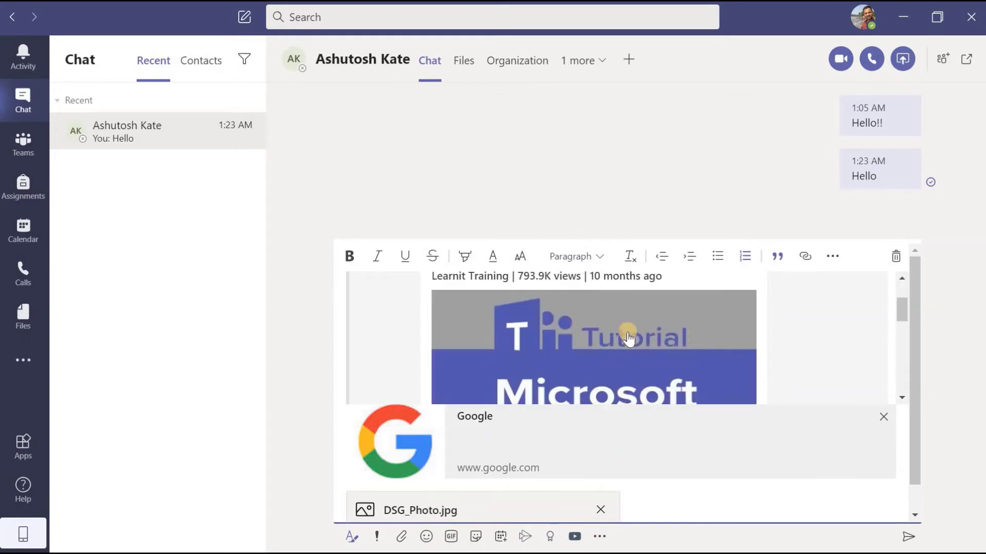
{"action": "scroll", "coordinate": [583, 351], "scroll_direction": "up", "scroll_amount": 1}
{"action": "scroll", "coordinate": [594, 362], "scroll_direction": "down", "scroll_amount": 3}
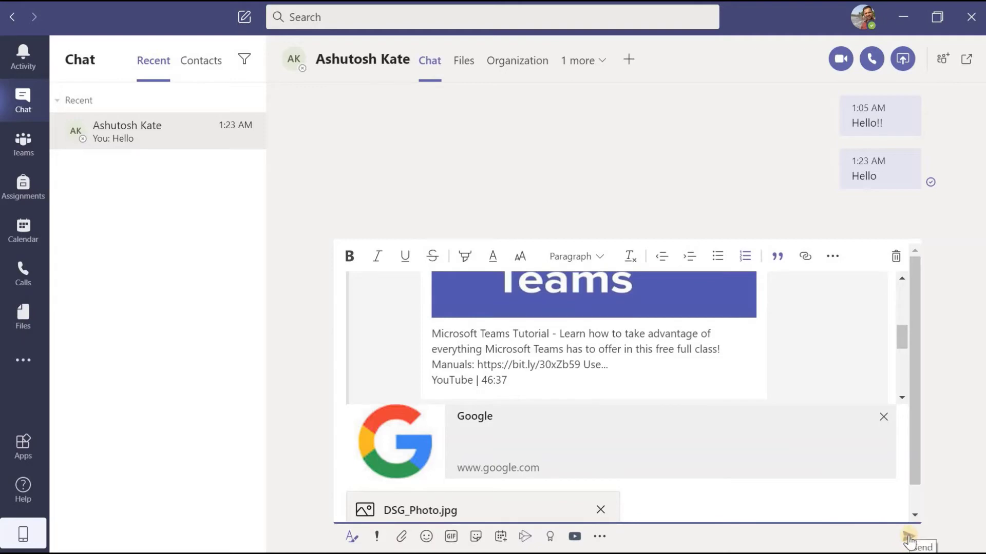
Send the composed rich message and review it in the chat history
{"action": "left_click", "coordinate": [909, 537]}
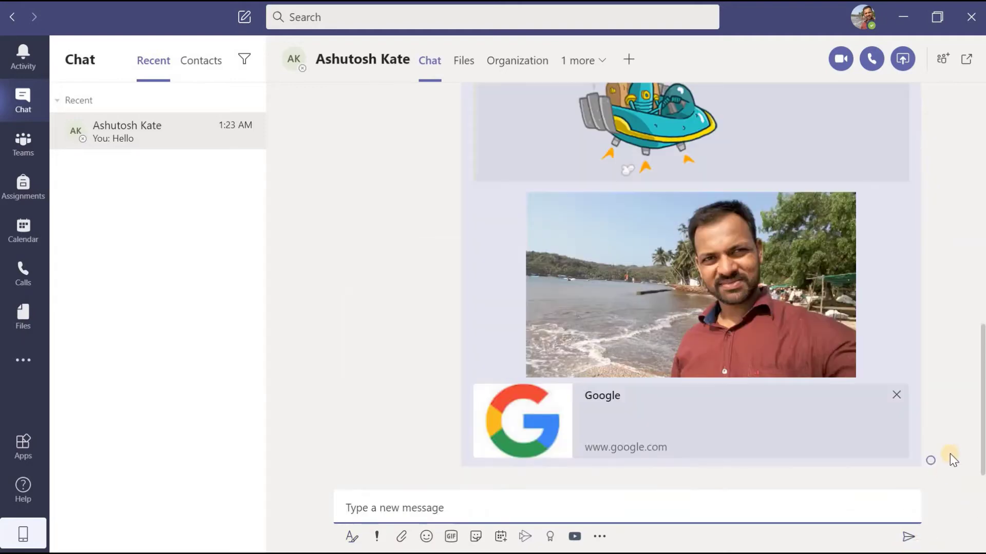
{"action": "scroll", "coordinate": [963, 418], "scroll_direction": "up", "scroll_amount": 6}
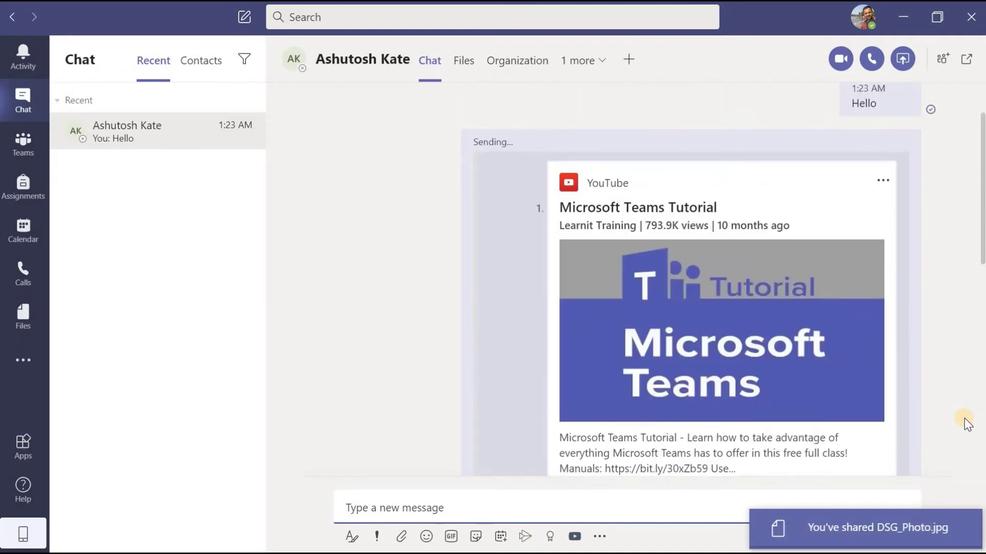
{"action": "scroll", "coordinate": [964, 418], "scroll_direction": "down", "scroll_amount": 8}
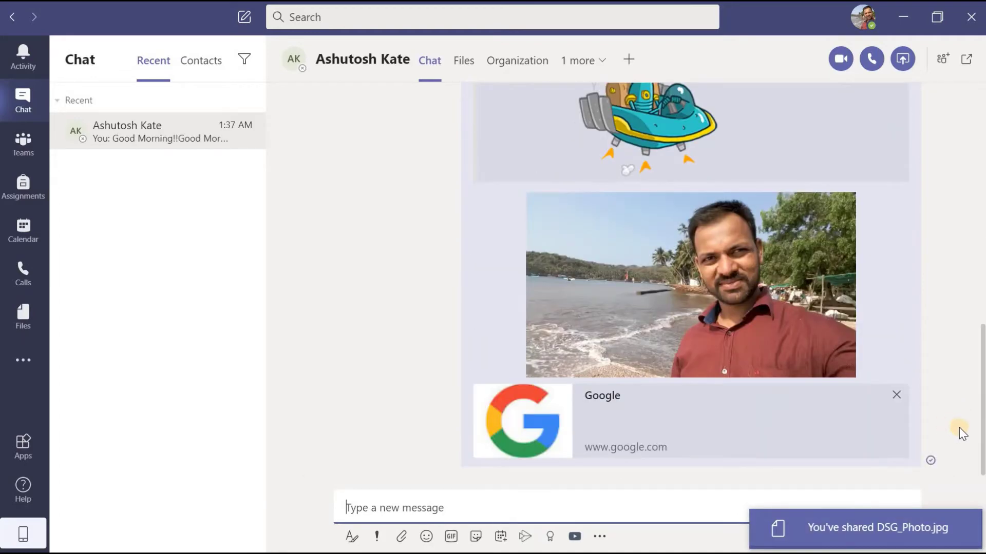
{"action": "scroll", "coordinate": [959, 428], "scroll_direction": "up", "scroll_amount": 10}
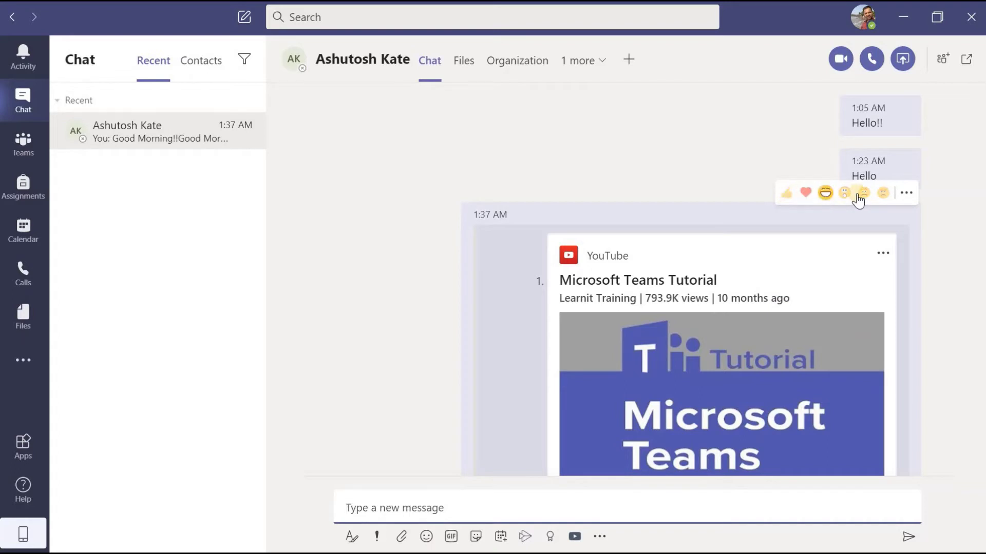
Edit the sent Good Morning message and save it so it shows as Edited
{"action": "left_click", "coordinate": [906, 193]}
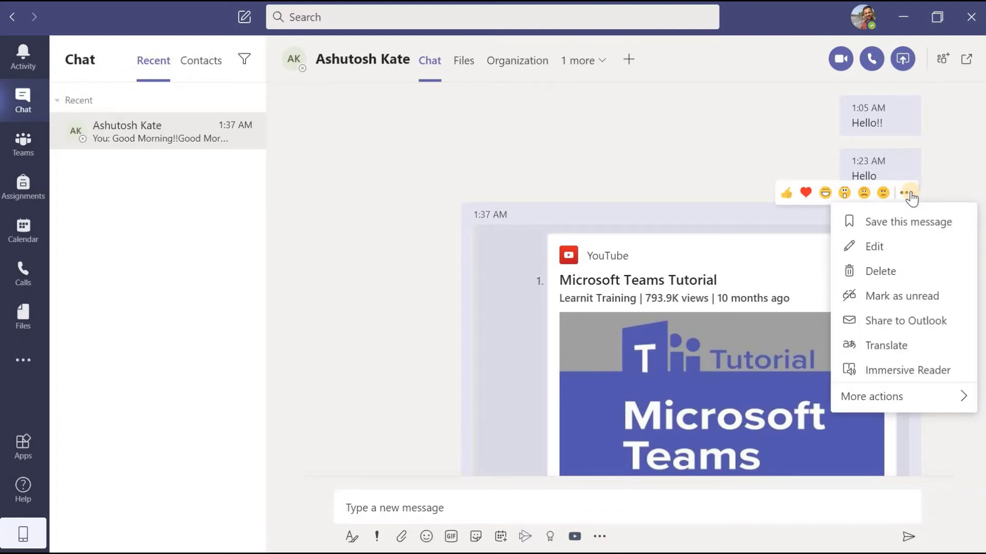
{"action": "left_click", "coordinate": [894, 255]}
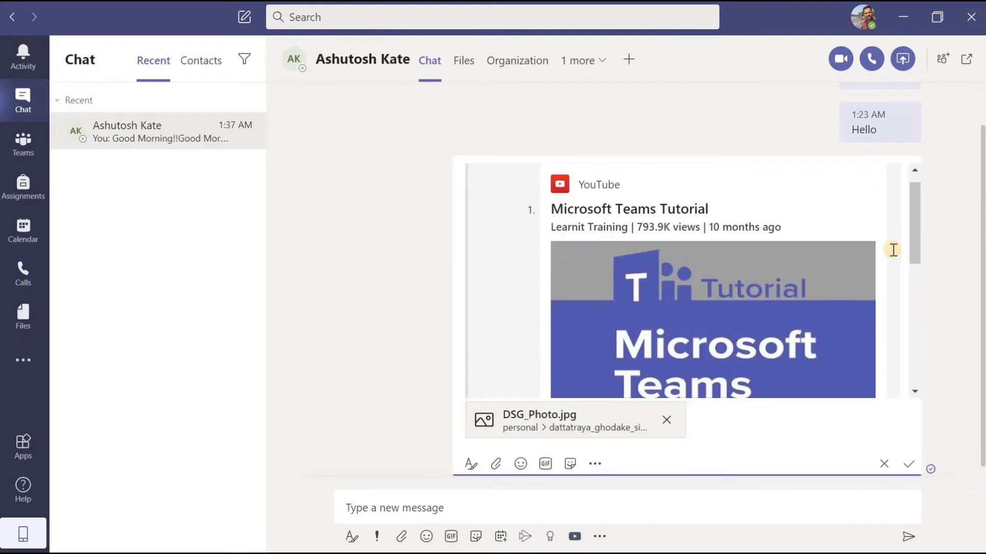
{"action": "scroll", "coordinate": [762, 356], "scroll_direction": "down", "scroll_amount": 5}
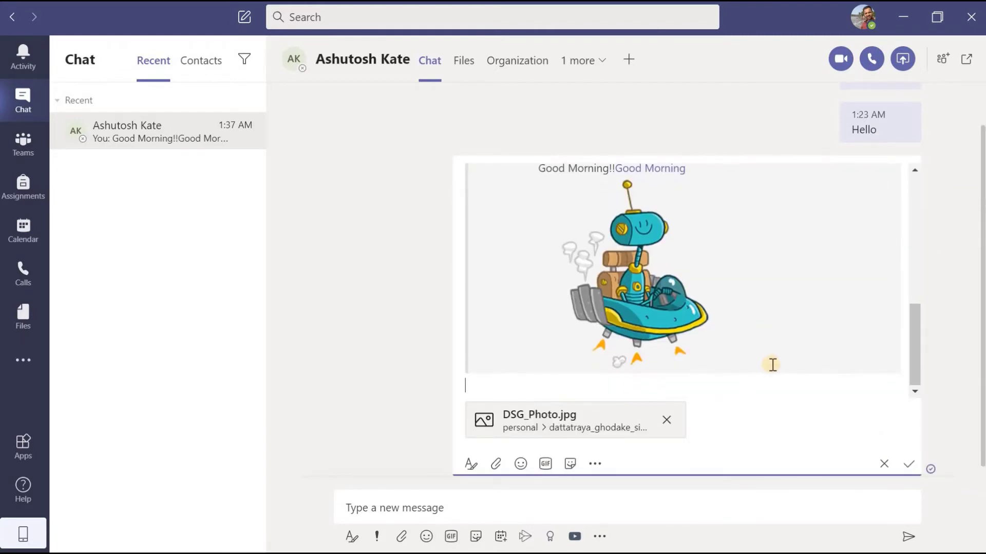
{"action": "scroll", "coordinate": [810, 374], "scroll_direction": "up", "scroll_amount": 3}
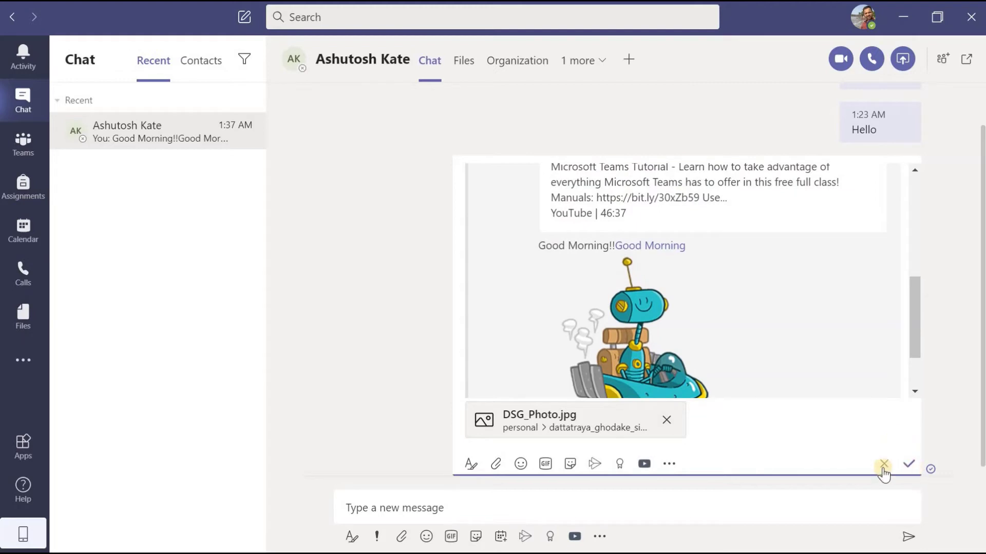
{"action": "left_click", "coordinate": [910, 466]}
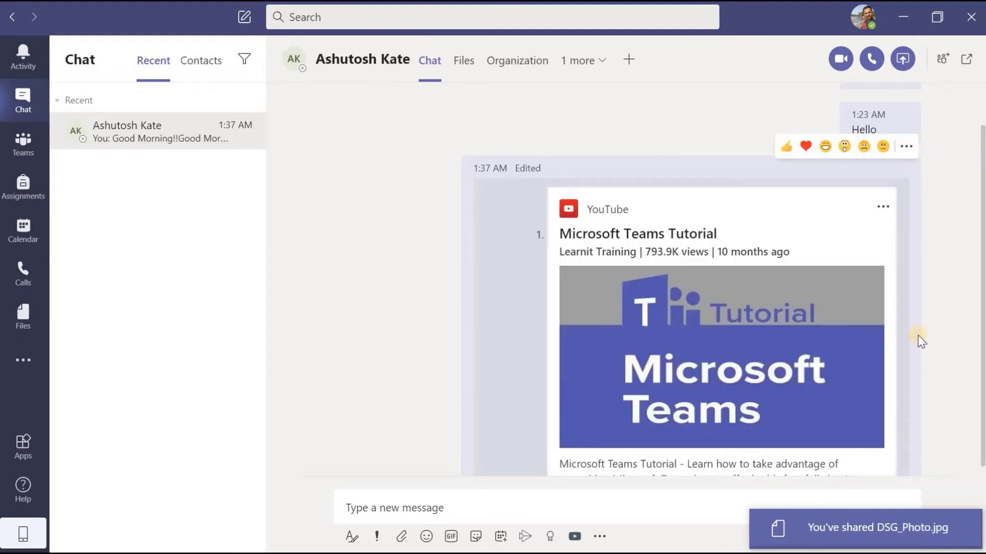
{"action": "scroll", "coordinate": [919, 340], "scroll_direction": "down", "scroll_amount": 3}
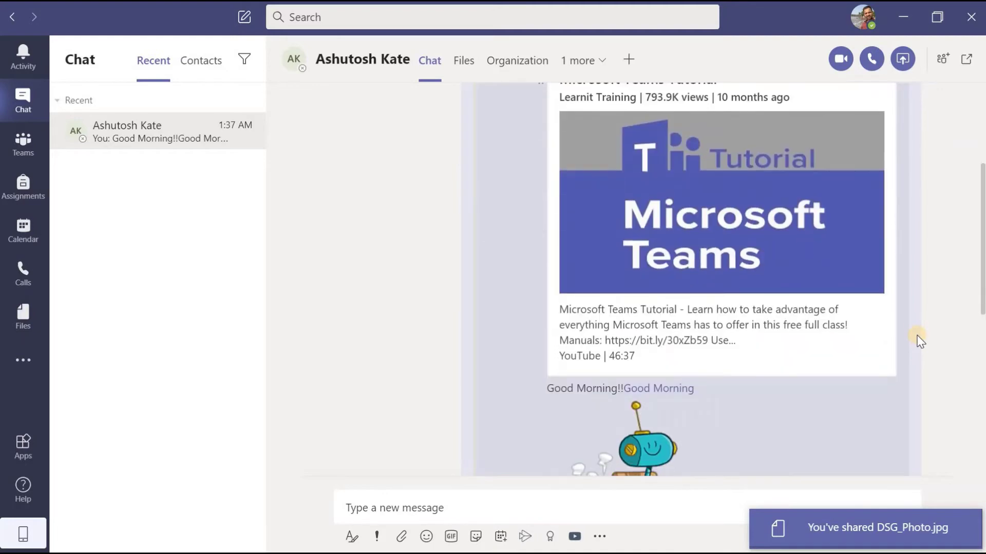
{"action": "scroll", "coordinate": [920, 340], "scroll_direction": "down", "scroll_amount": 7}
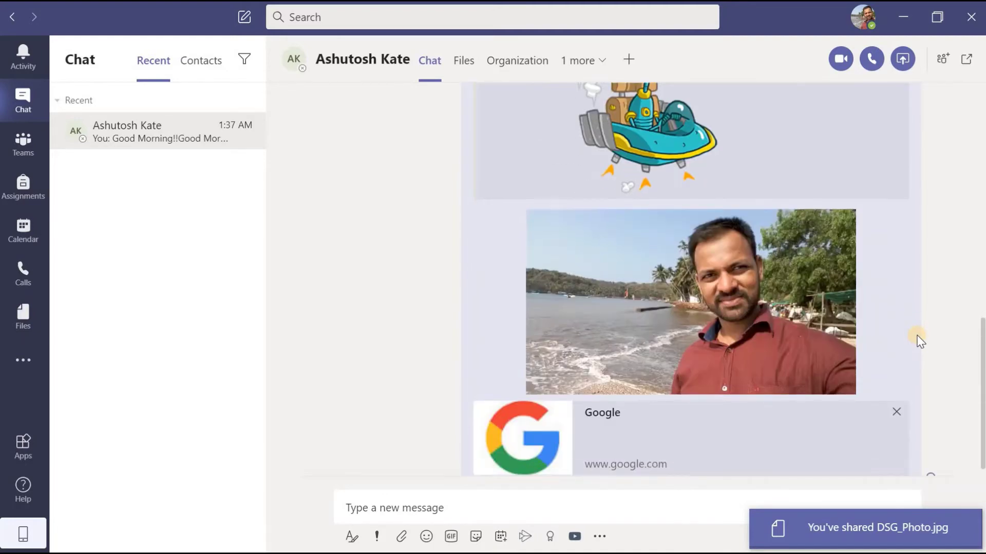
{"action": "scroll", "coordinate": [927, 329], "scroll_direction": "up", "scroll_amount": 5}
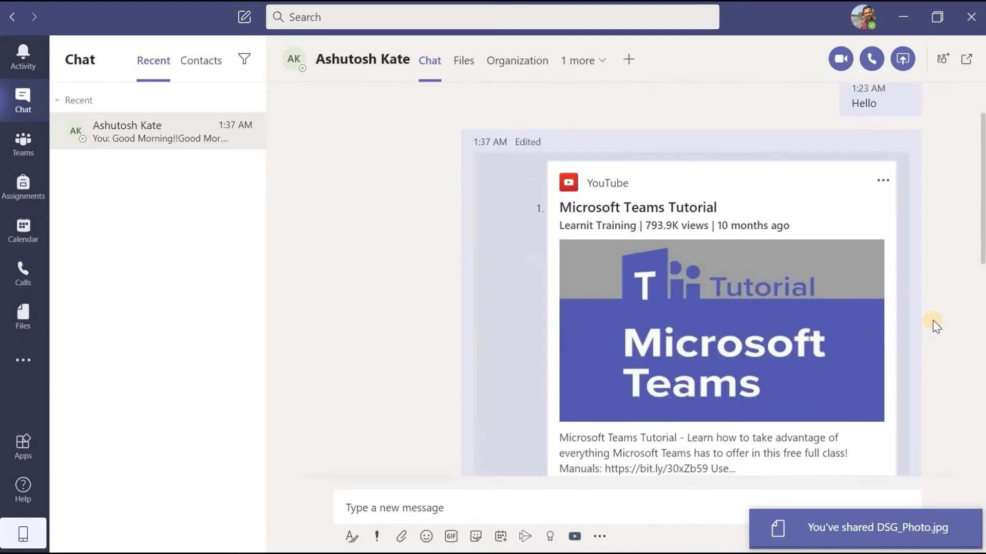
Delete the 1:37 AM message containing the YouTube tutorial card
{"action": "left_click", "coordinate": [886, 182]}
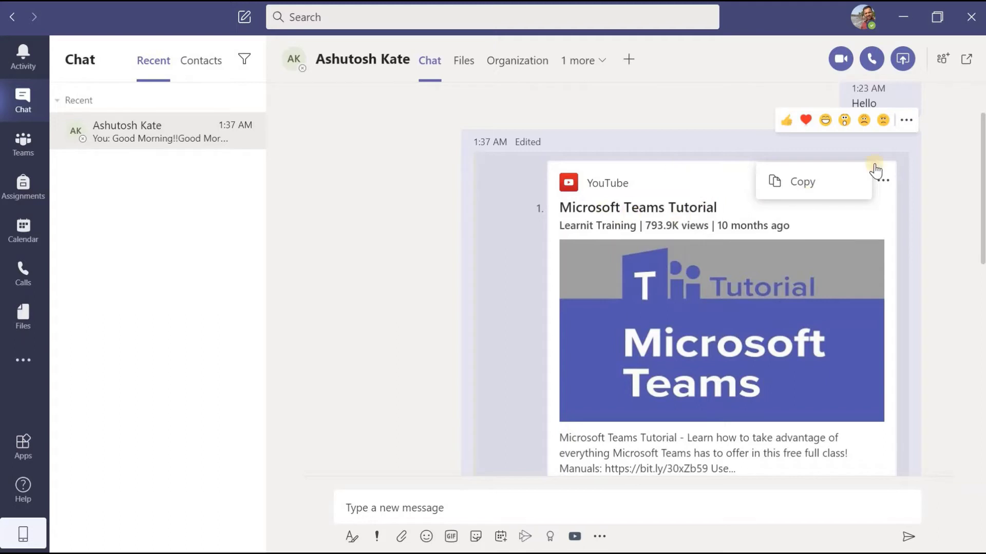
{"action": "left_click", "coordinate": [905, 121]}
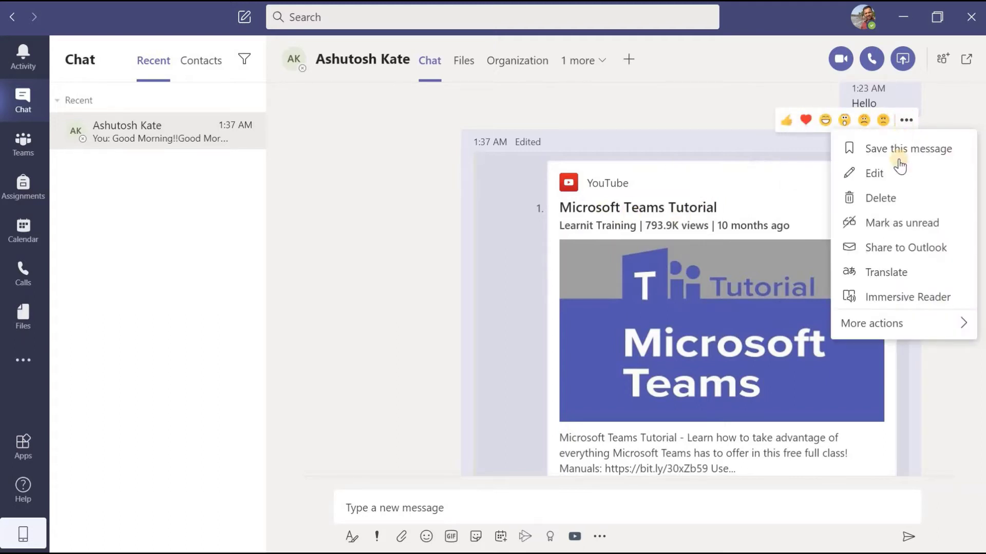
{"action": "left_click", "coordinate": [891, 202]}
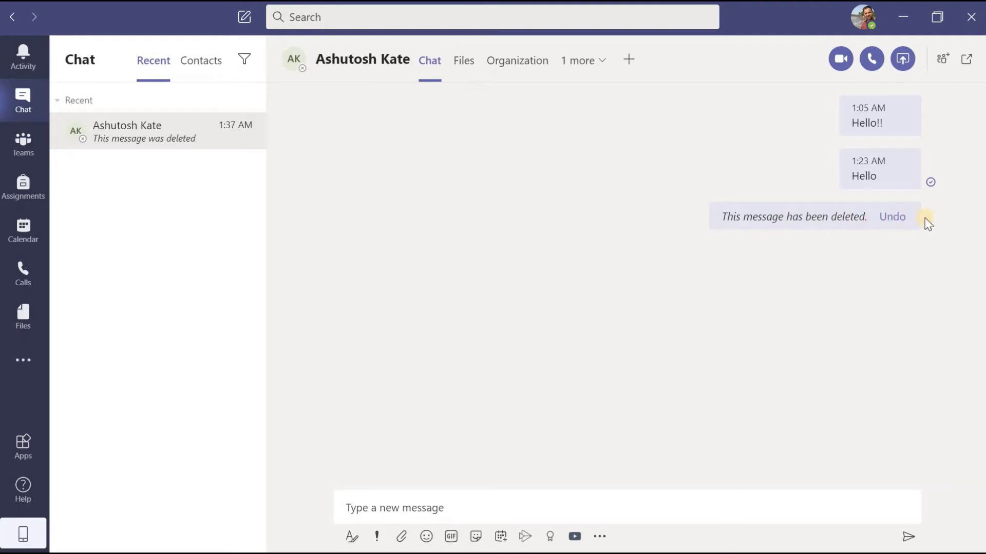
{"action": "mouse_move", "coordinate": [864, 162]}
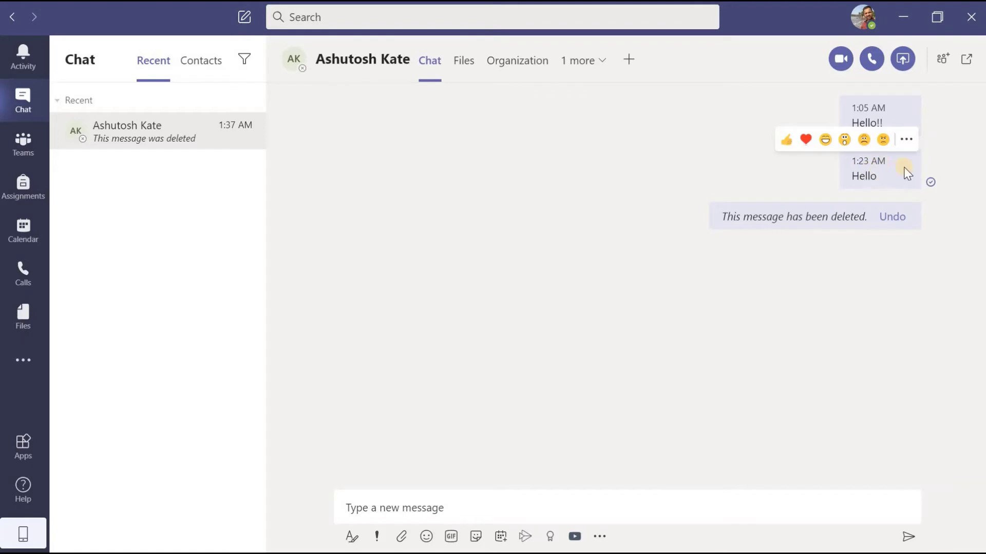
{"action": "left_click", "coordinate": [907, 141]}
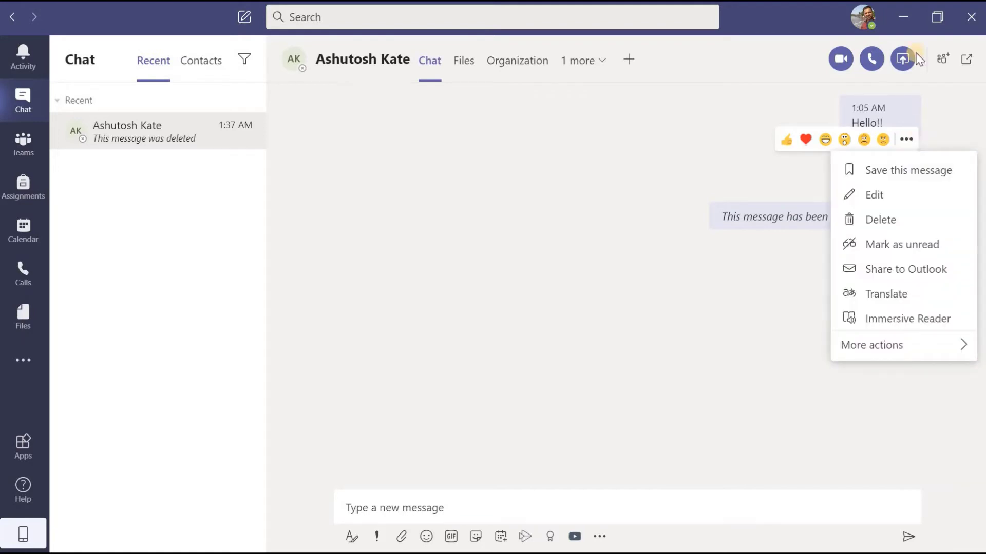
{"action": "left_click", "coordinate": [866, 21]}
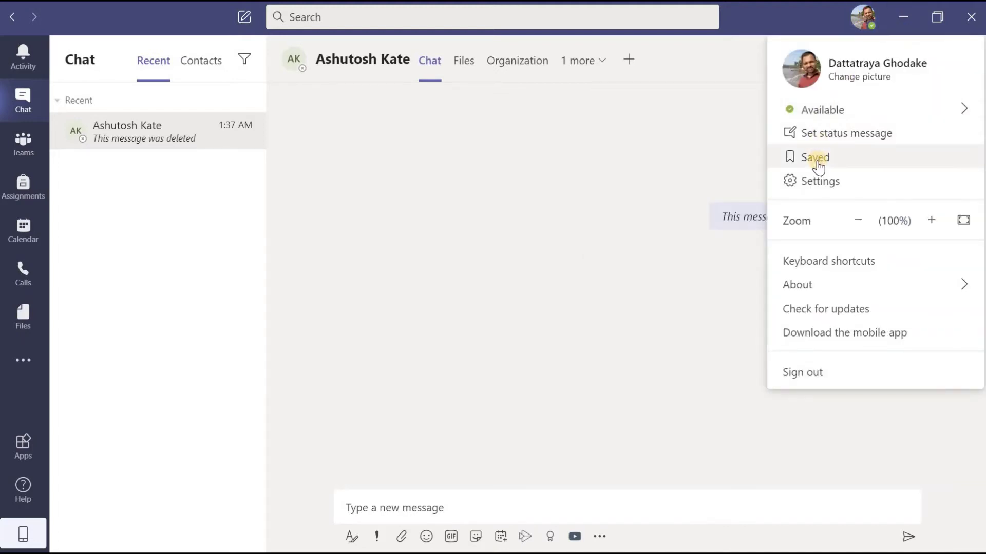
{"action": "left_click", "coordinate": [645, 149]}
{"action": "mouse_move", "coordinate": [908, 169]}
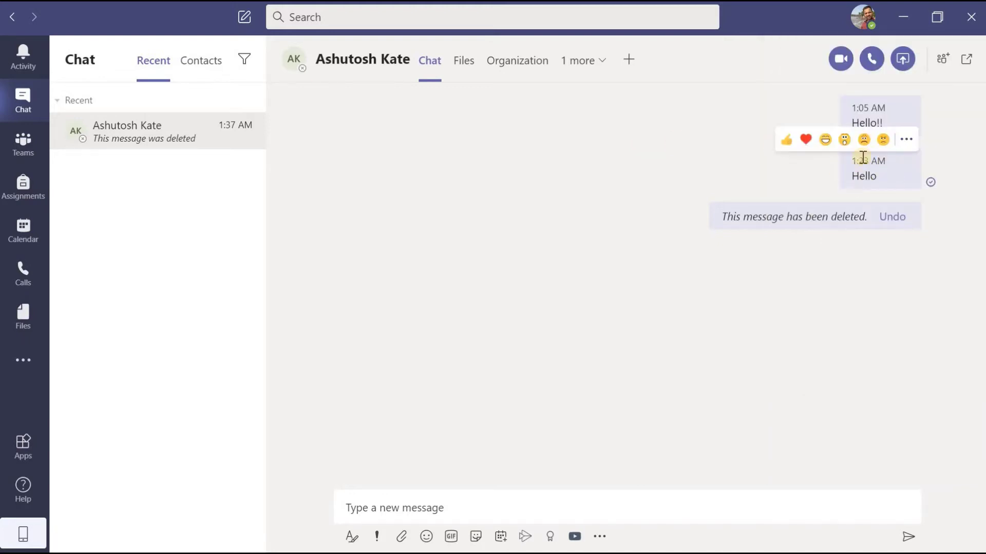
Save the 1:23 AM Hello message and open the Saved list from the profile menu
{"action": "left_click", "coordinate": [907, 140]}
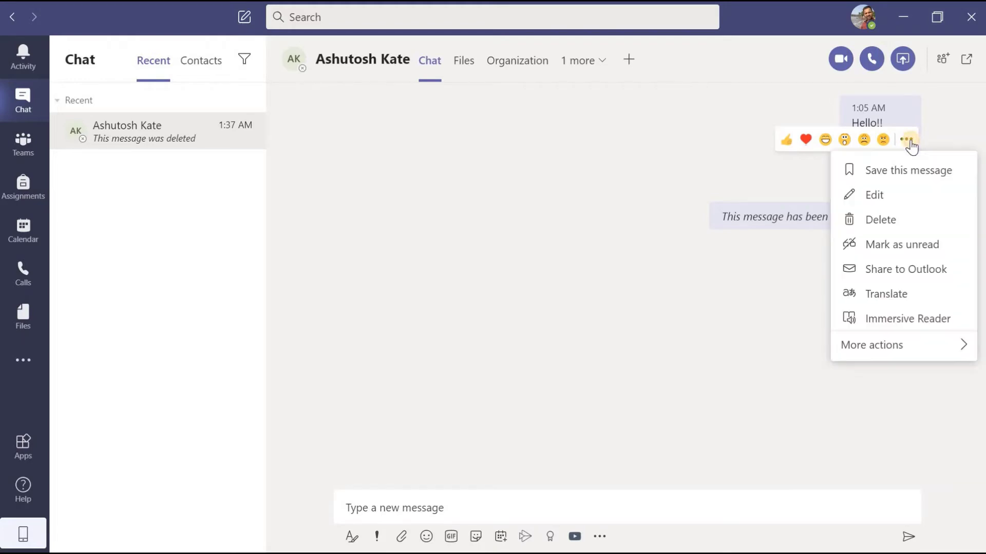
{"action": "left_click", "coordinate": [902, 175]}
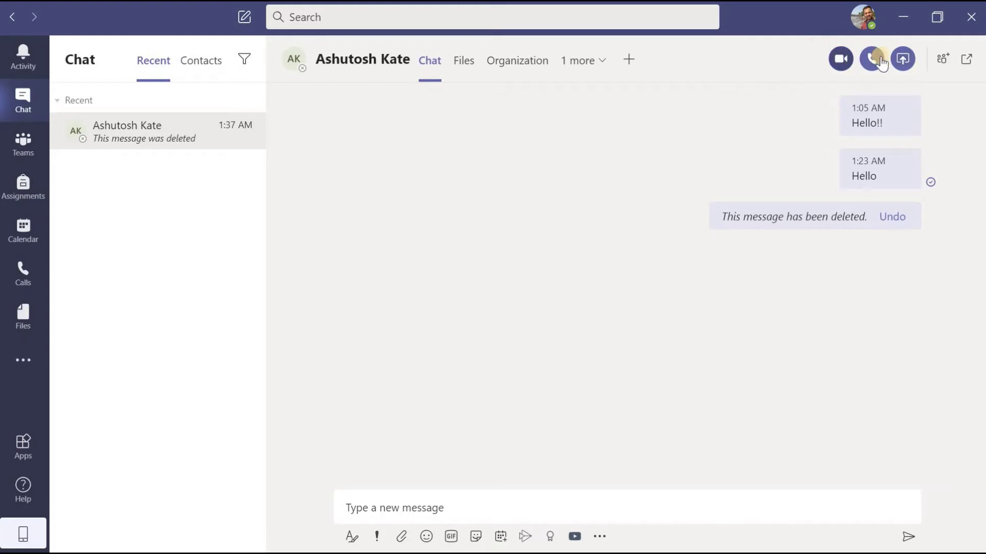
{"action": "left_click", "coordinate": [871, 28]}
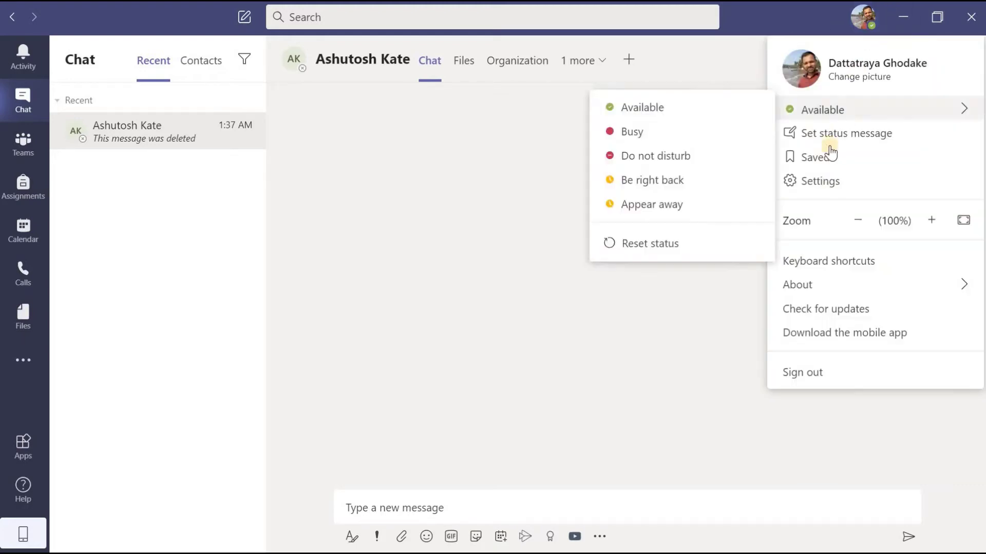
{"action": "left_click", "coordinate": [816, 155]}
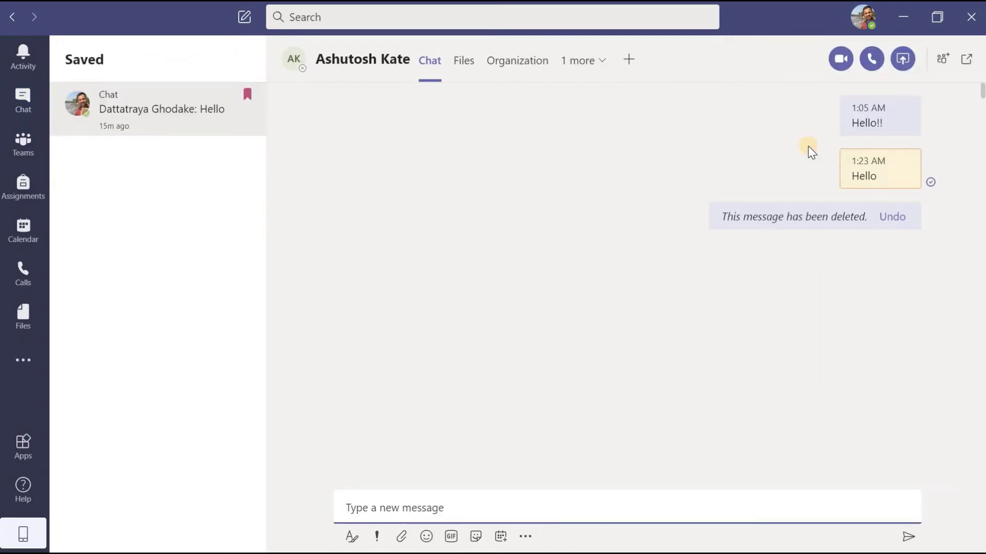
{"action": "mouse_move", "coordinate": [895, 173]}
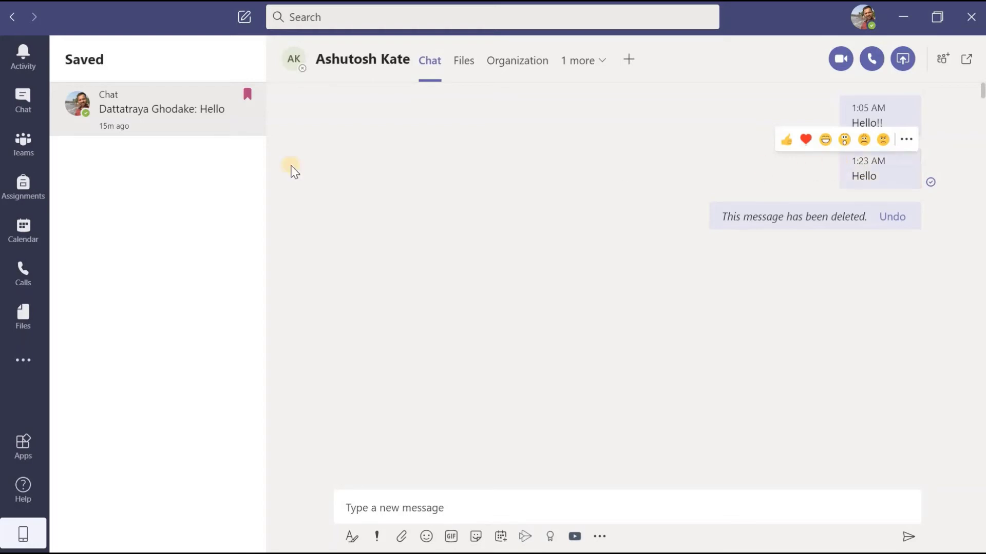
Return to Chat and bring up More actions for the saved Hello message
{"action": "left_click", "coordinate": [33, 111]}
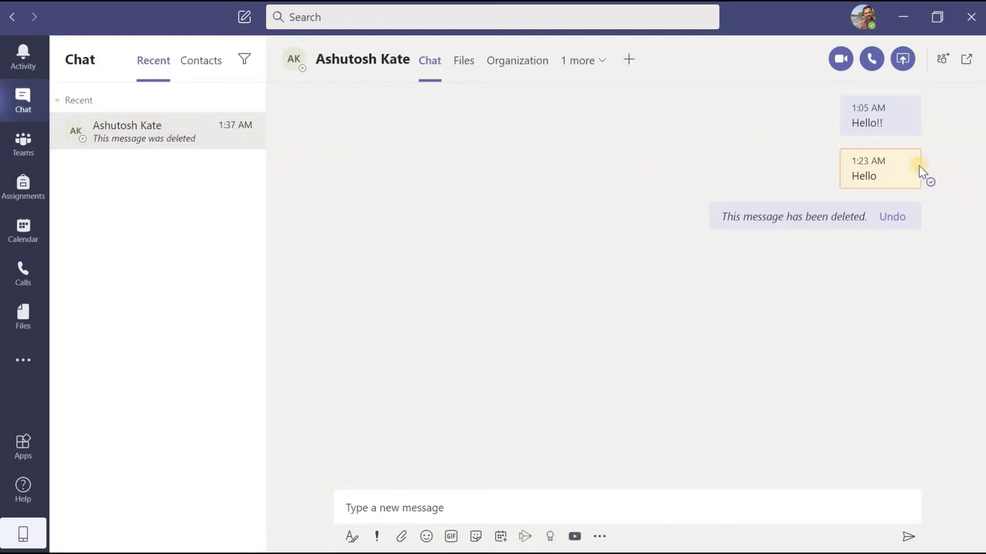
{"action": "mouse_move", "coordinate": [898, 152]}
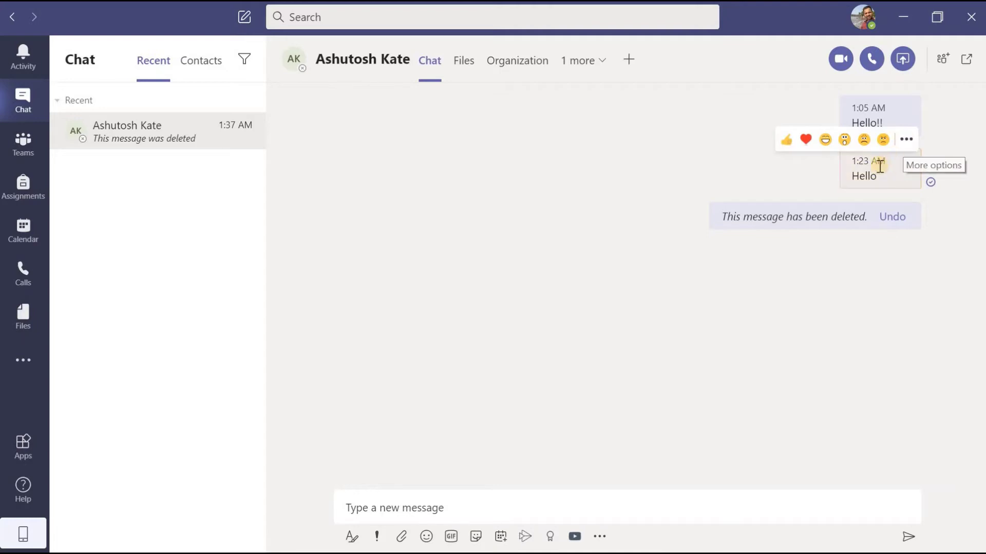
{"action": "left_click", "coordinate": [907, 141]}
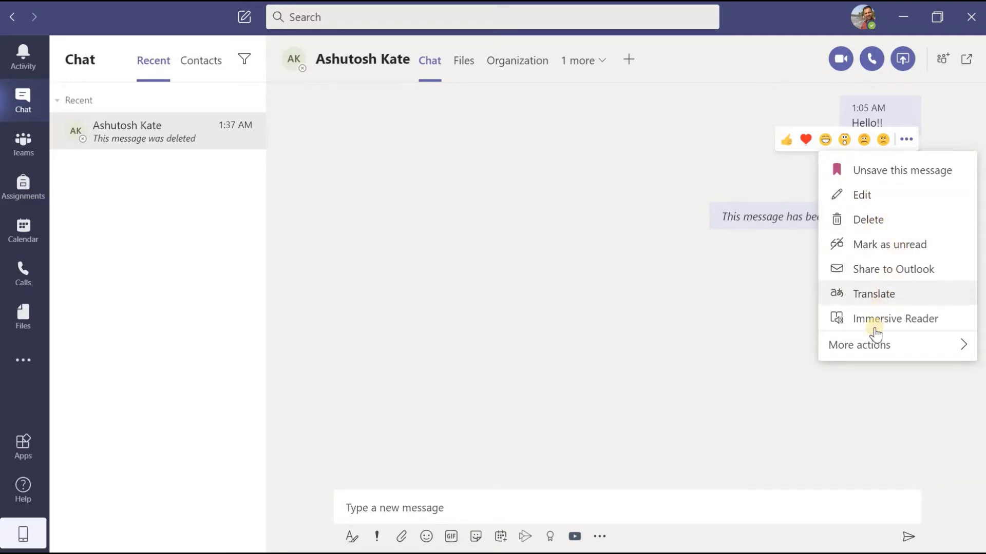
{"action": "mouse_move", "coordinate": [875, 349]}
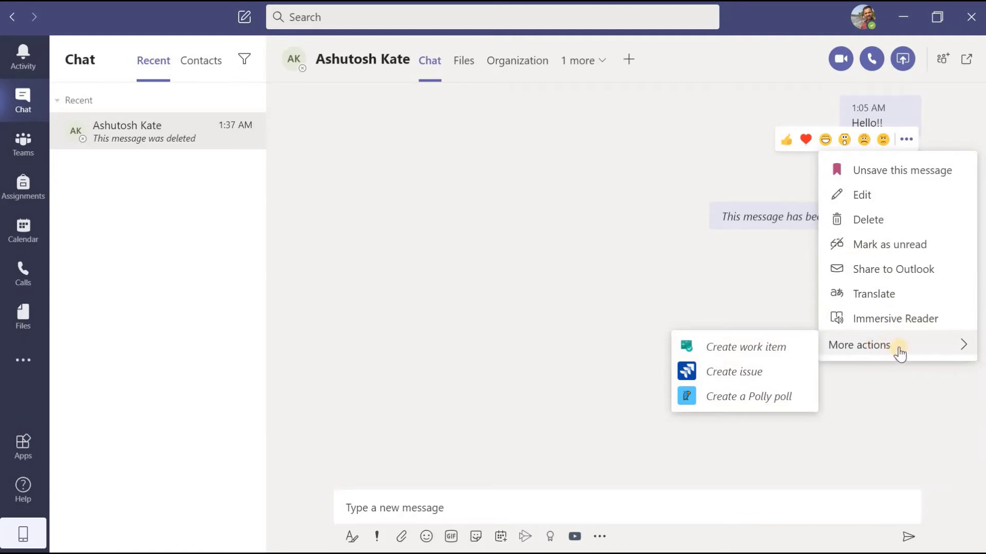